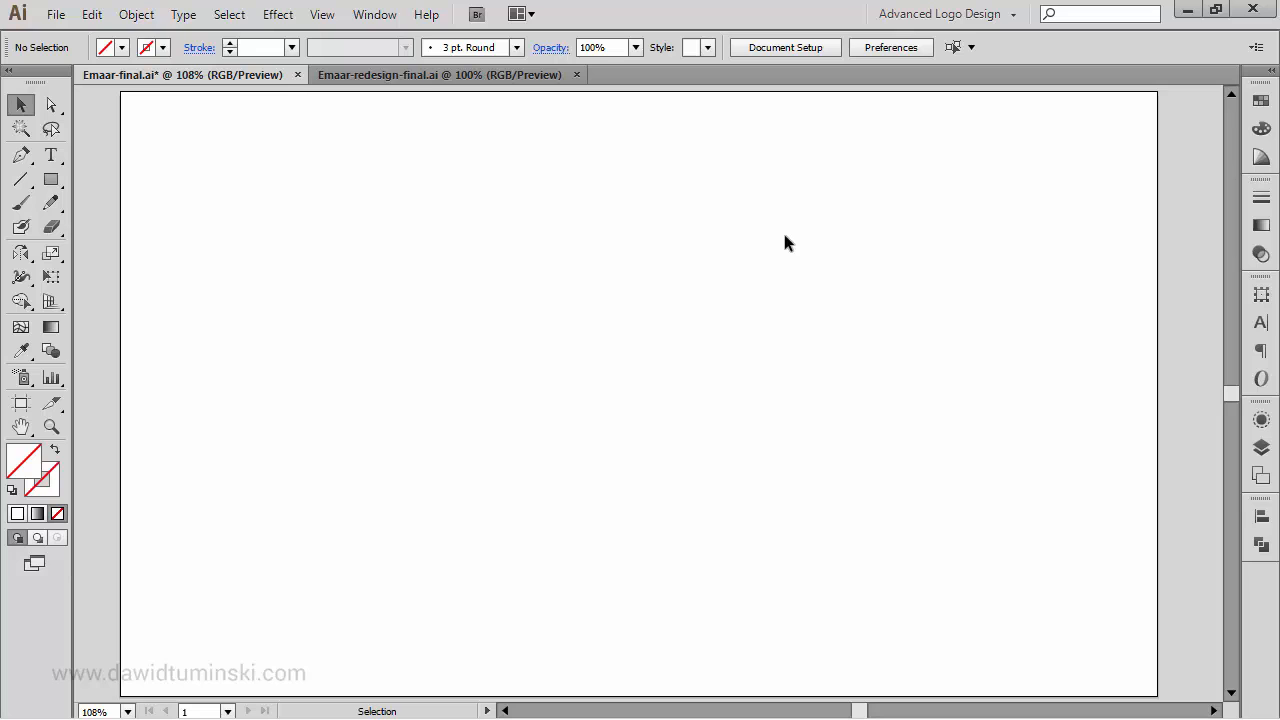
- Copy the yellow-and-blue EMAAR logo image placed above the blank artboard
key(space)
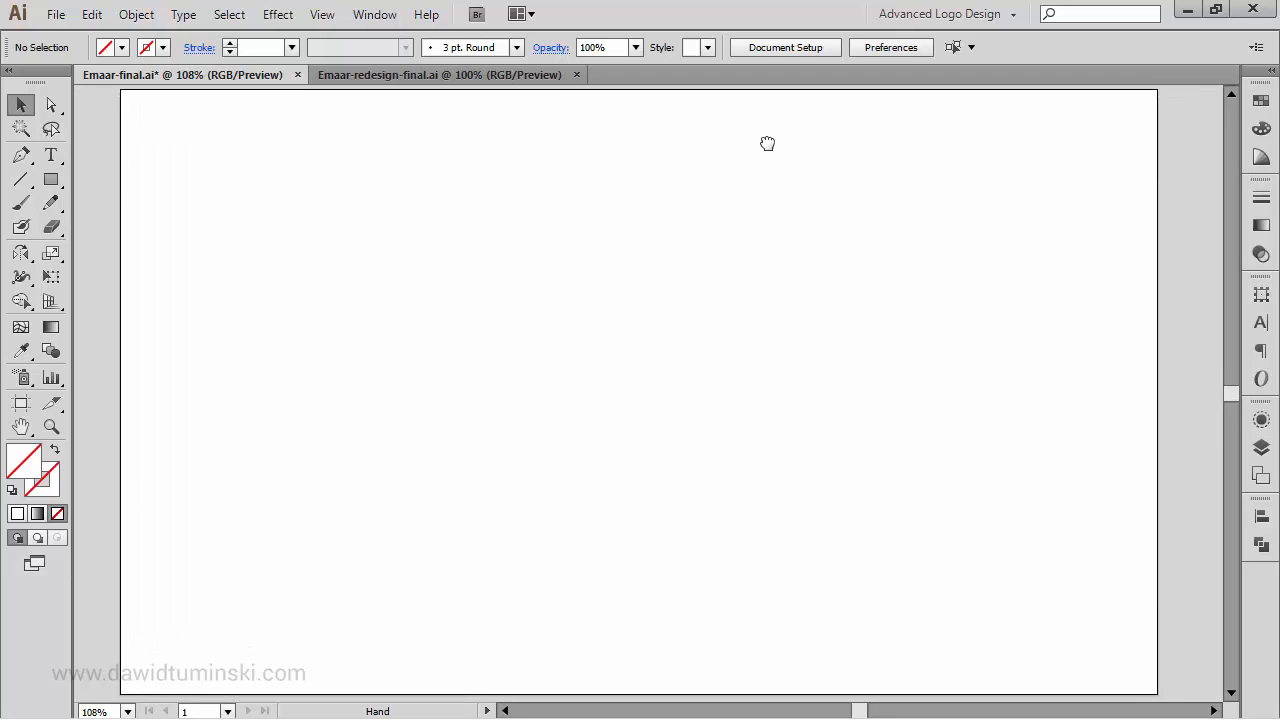
drag(770, 154, 776, 282)
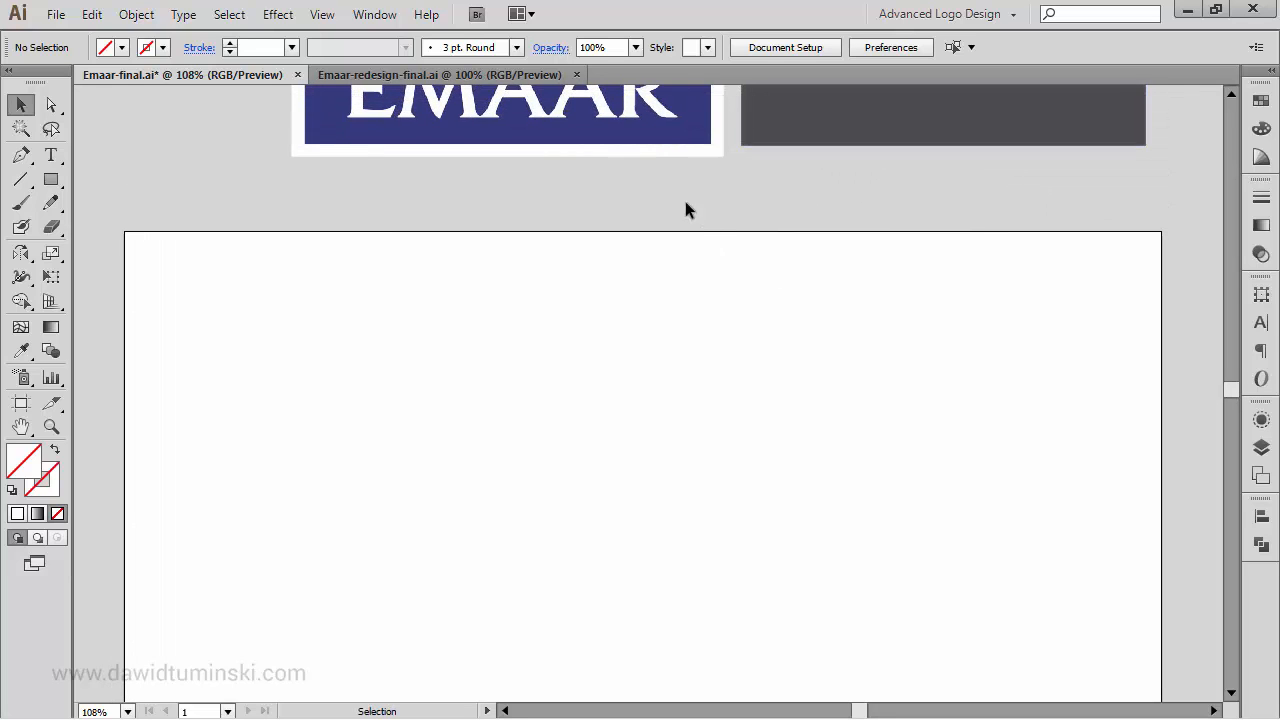
click(646, 137)
key(space)
drag(696, 289, 720, 495)
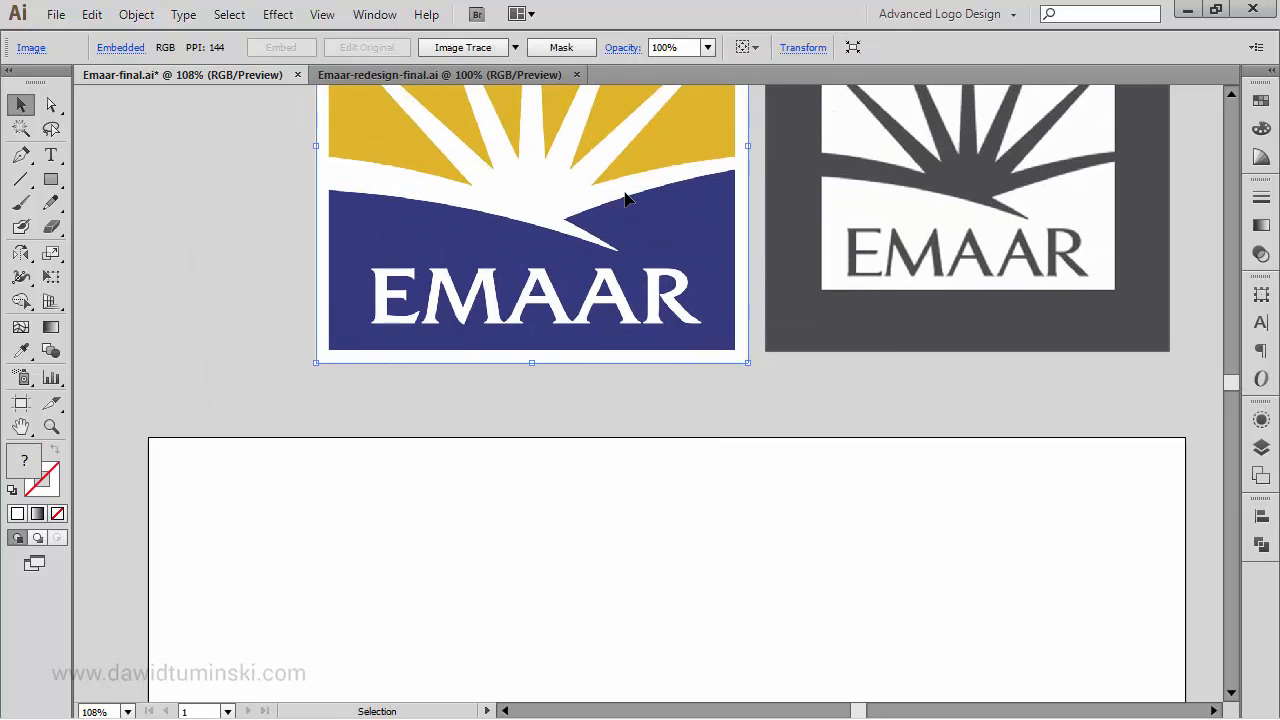
key(space)
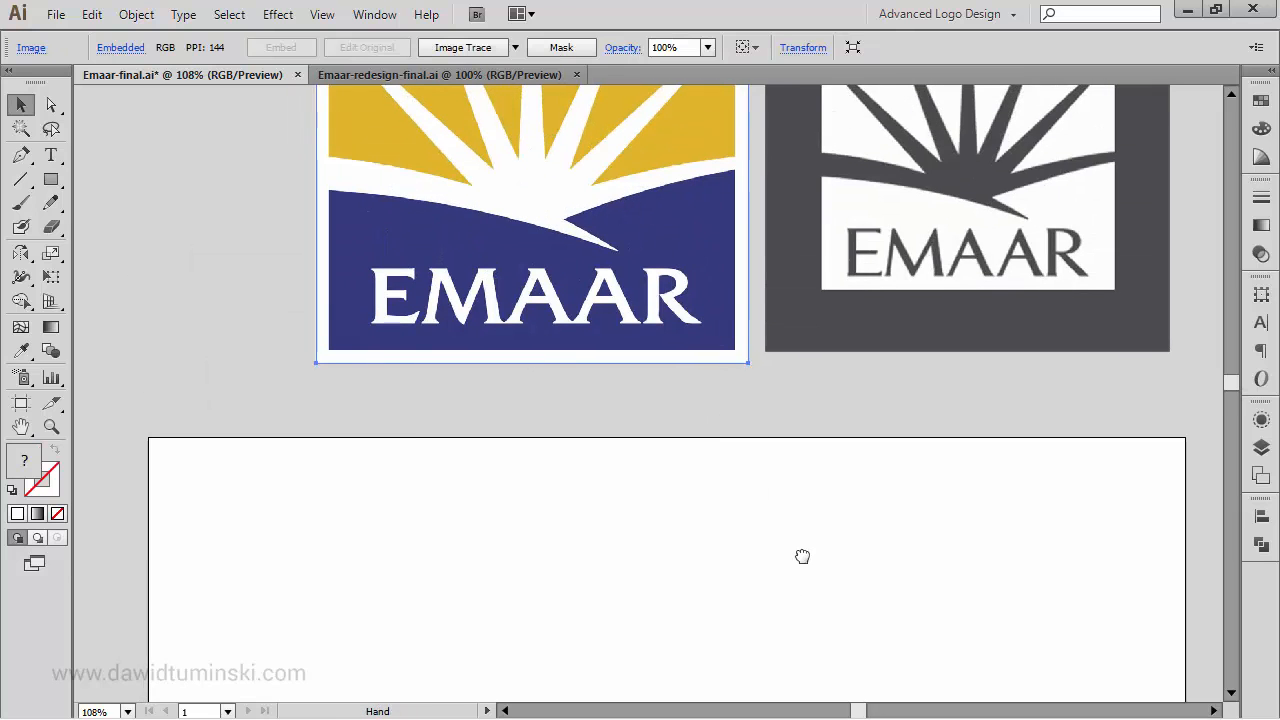
drag(803, 557, 750, 230)
- Create a new layer named Design above Layer 1
click(1261, 447)
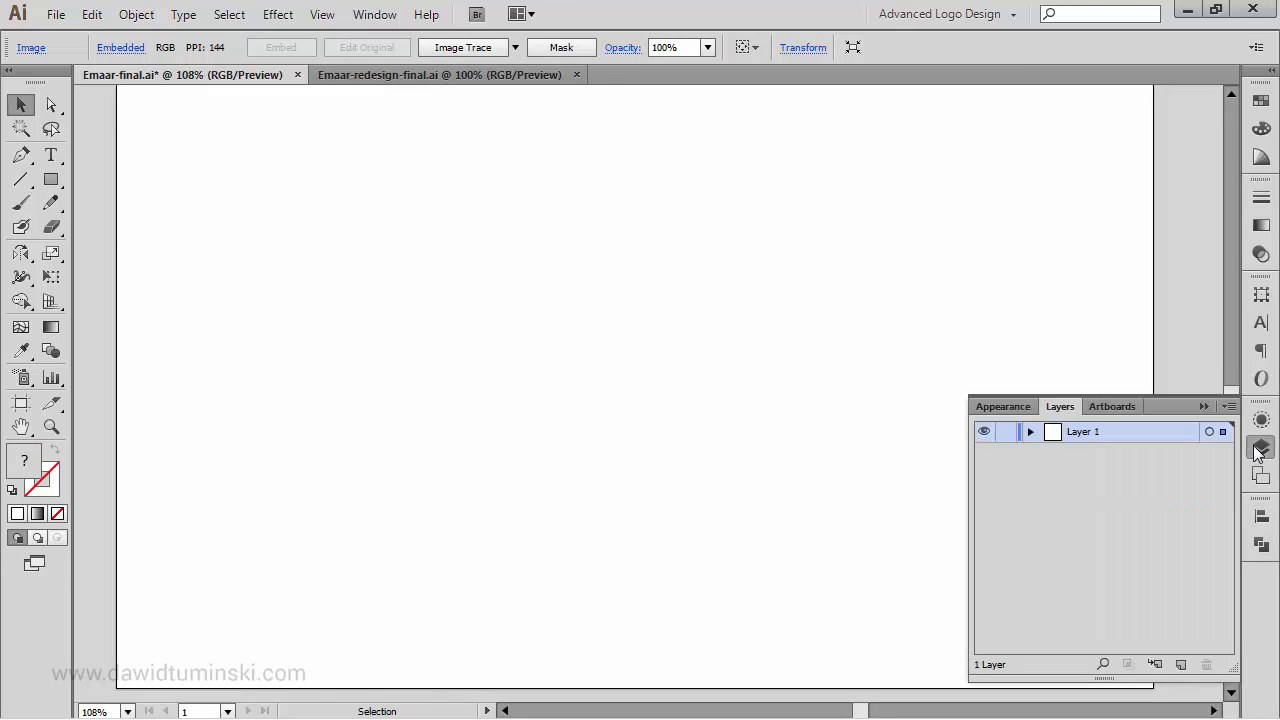
alt+click(1181, 665)
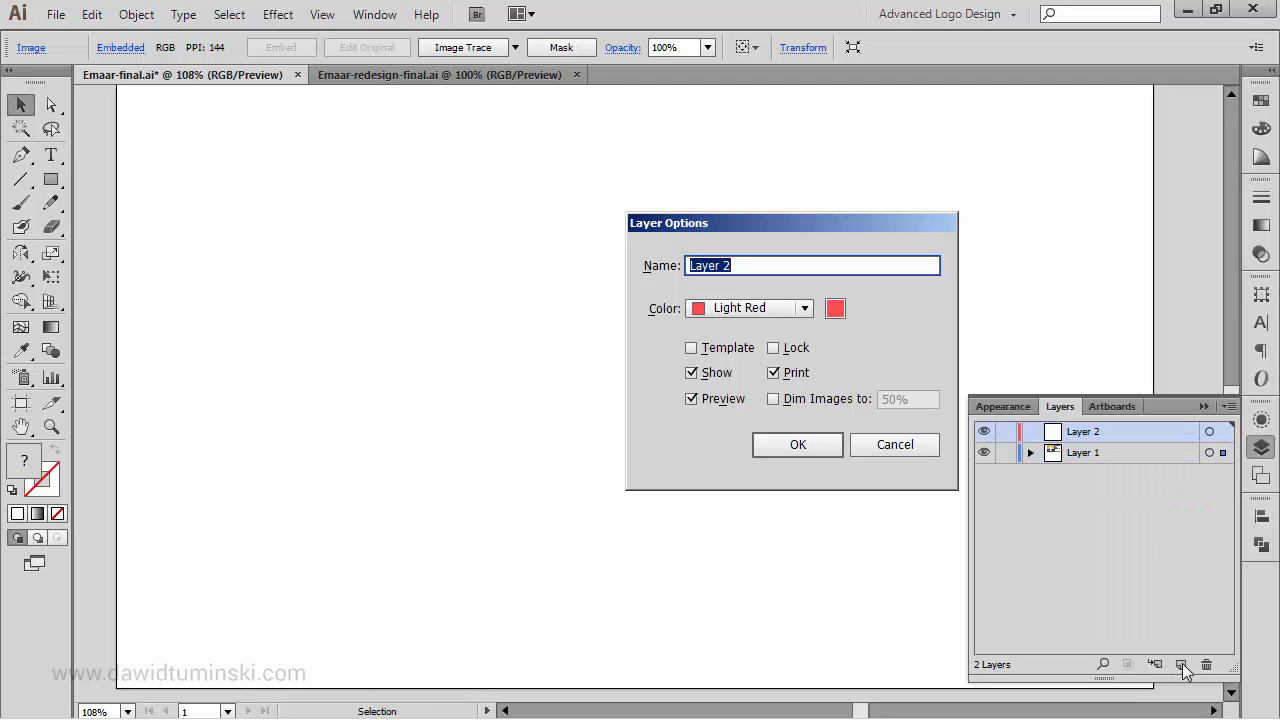
text(Design)
key(Return)
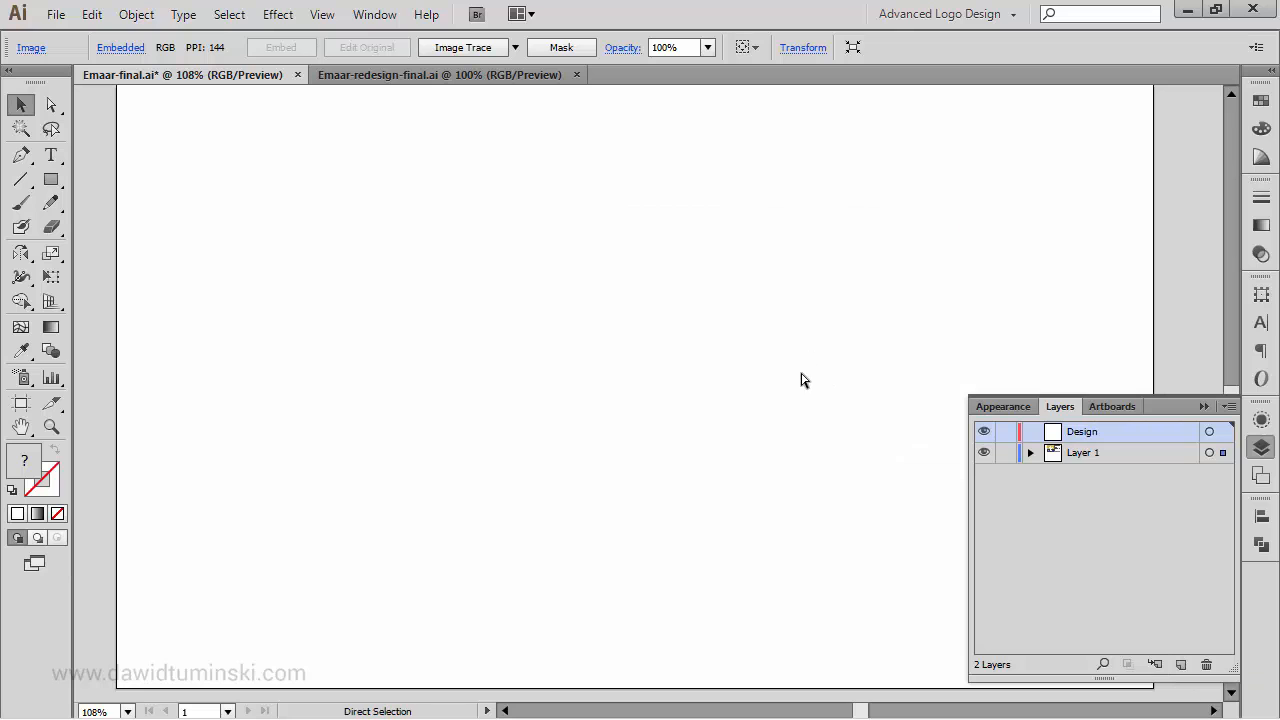
- Paste the copied logo image onto the Design layer and position it in the middle of the blank artboard
key(ctrl+v)
drag(706, 312, 697, 289)
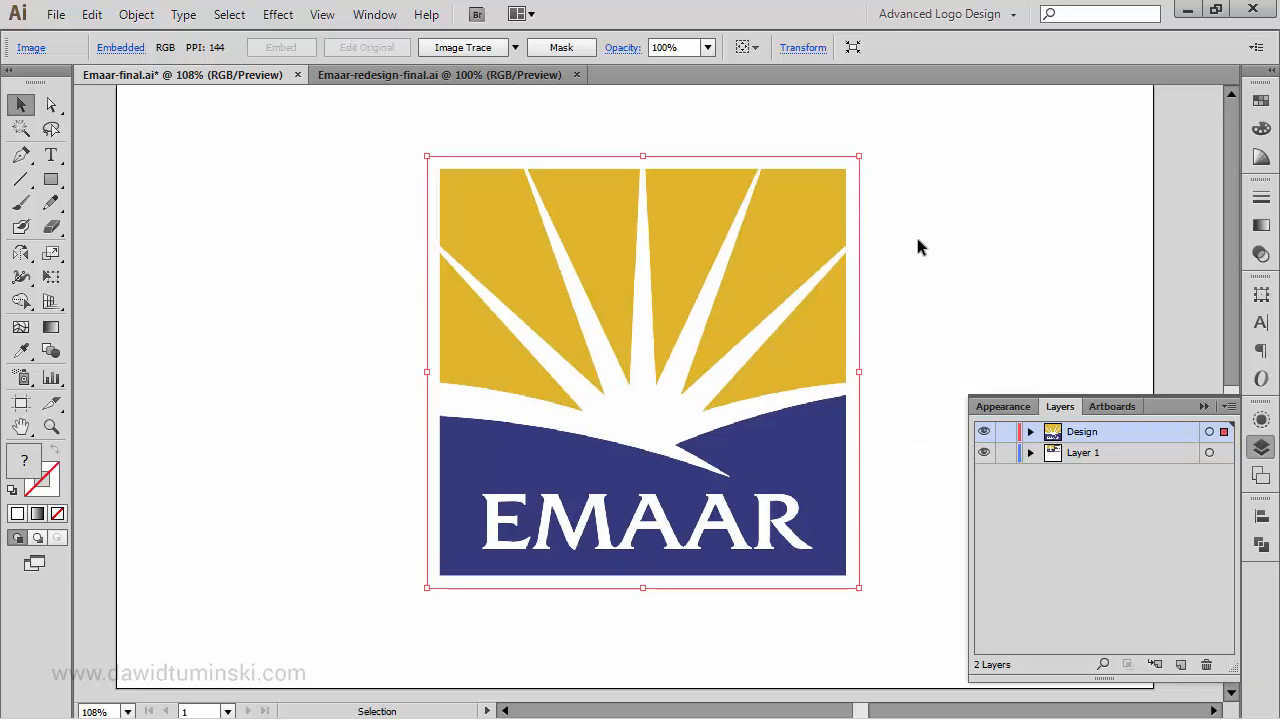
click(917, 240)
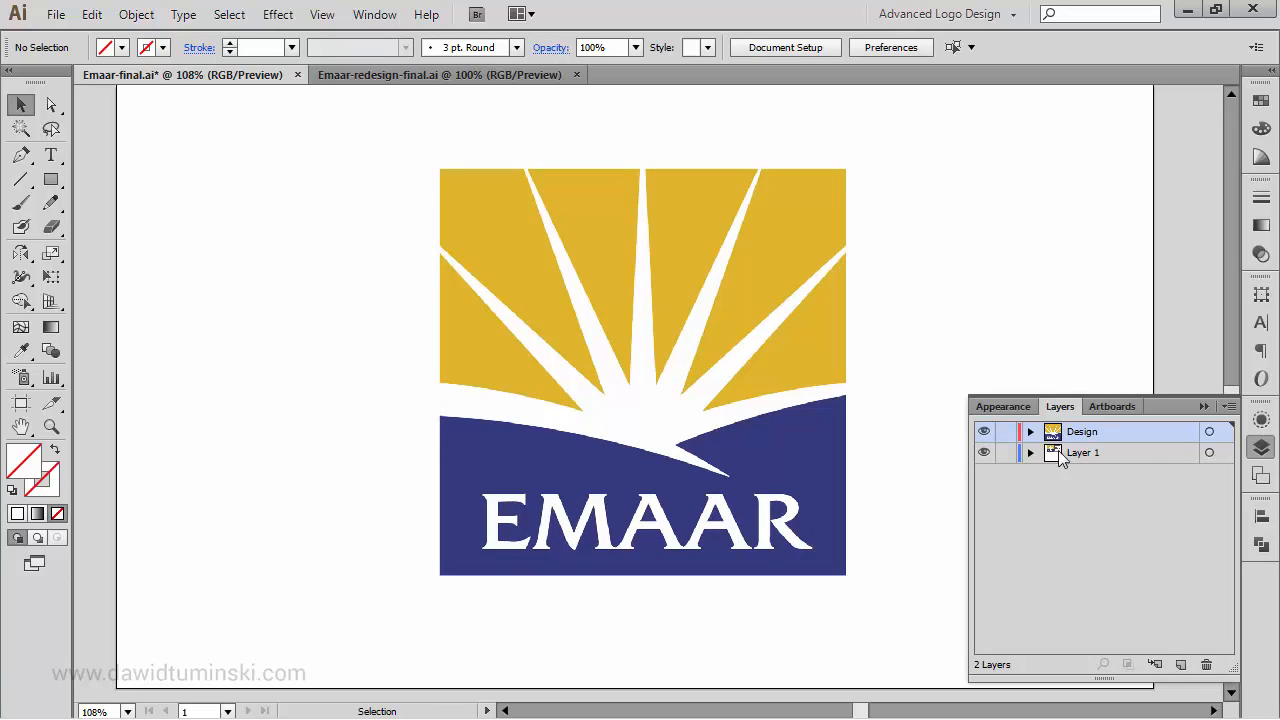
- Set the Design layer to dim its images to 50%
double_click(1173, 429)
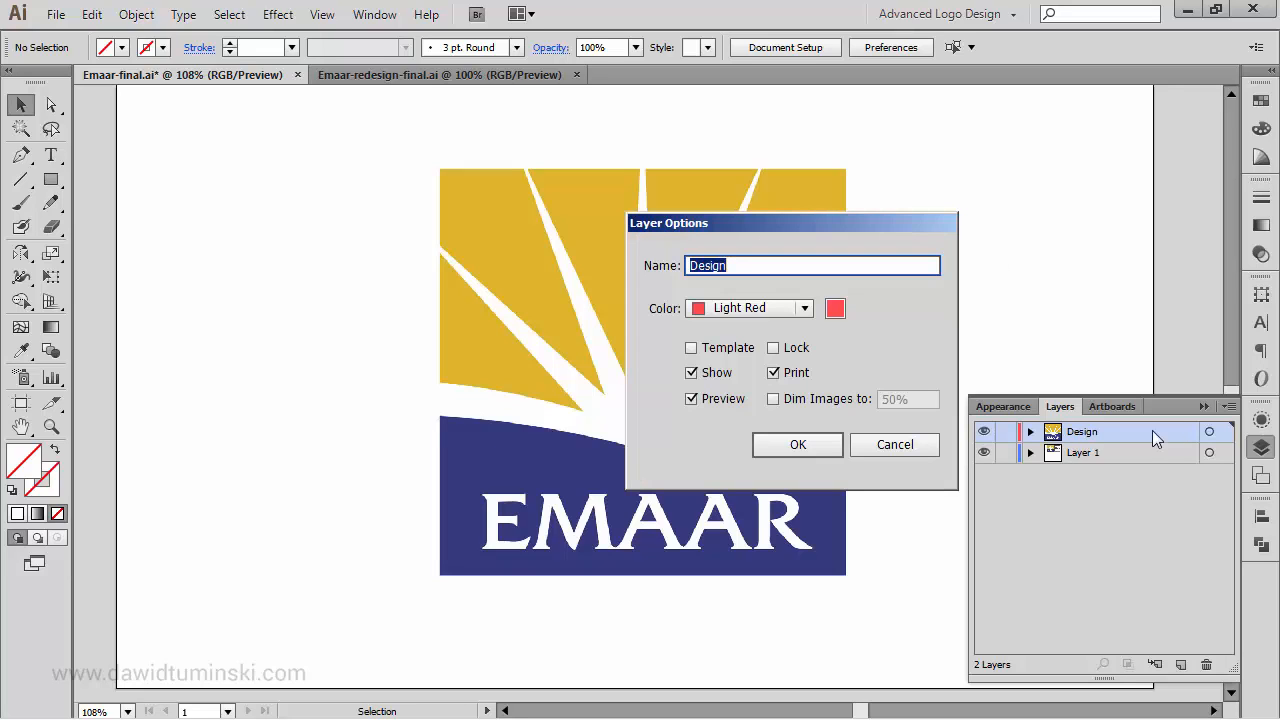
click(774, 399)
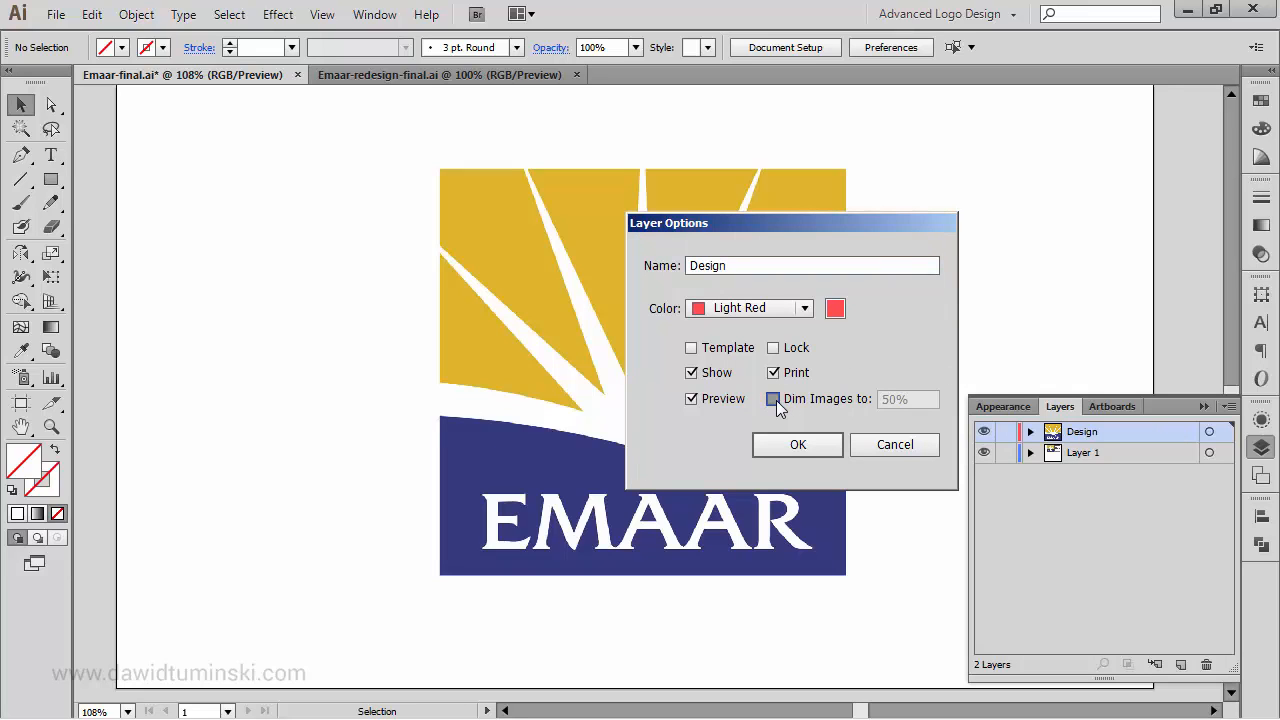
click(806, 446)
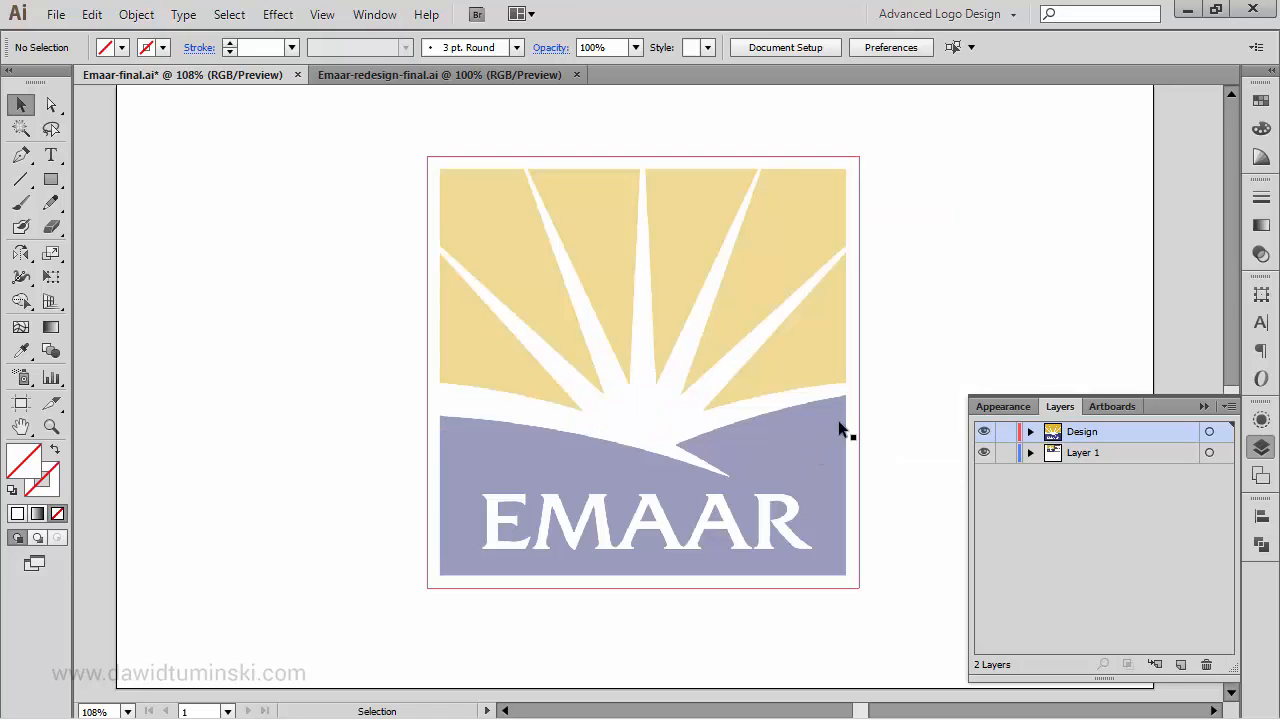
- Lock the dimmed logo image so it stays fixed as a tracing template
click(847, 226)
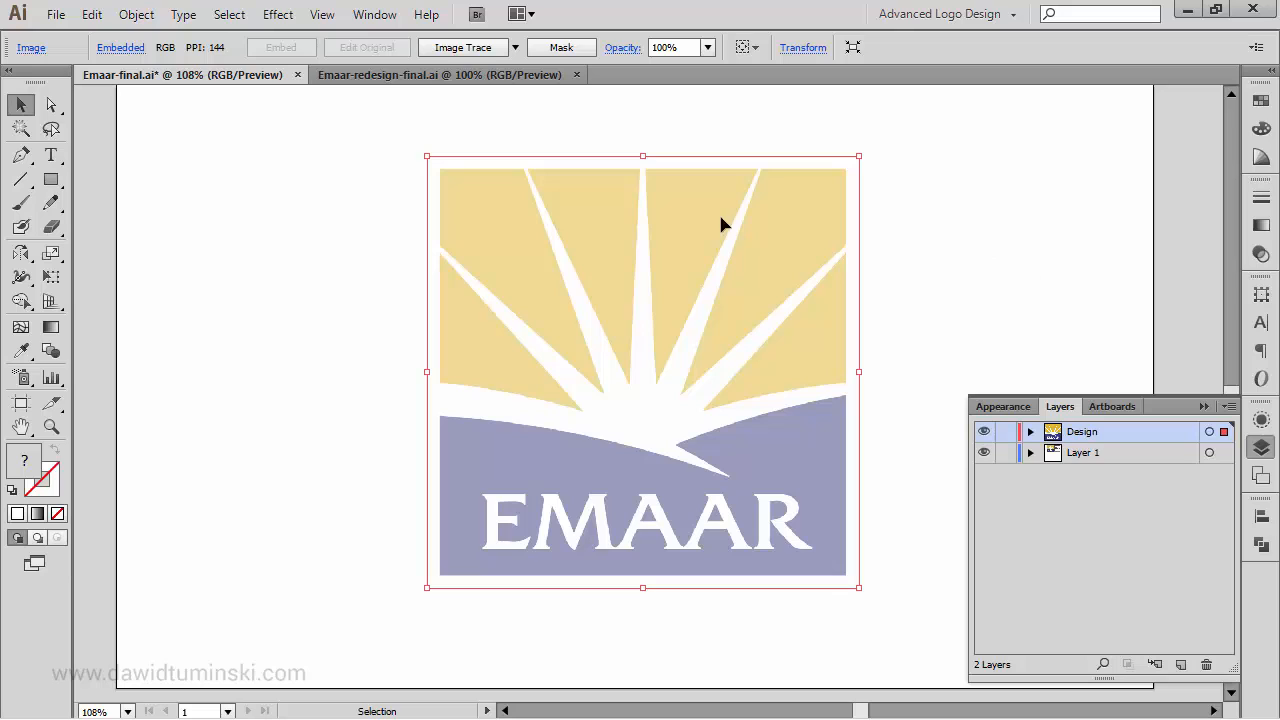
click(144, 22)
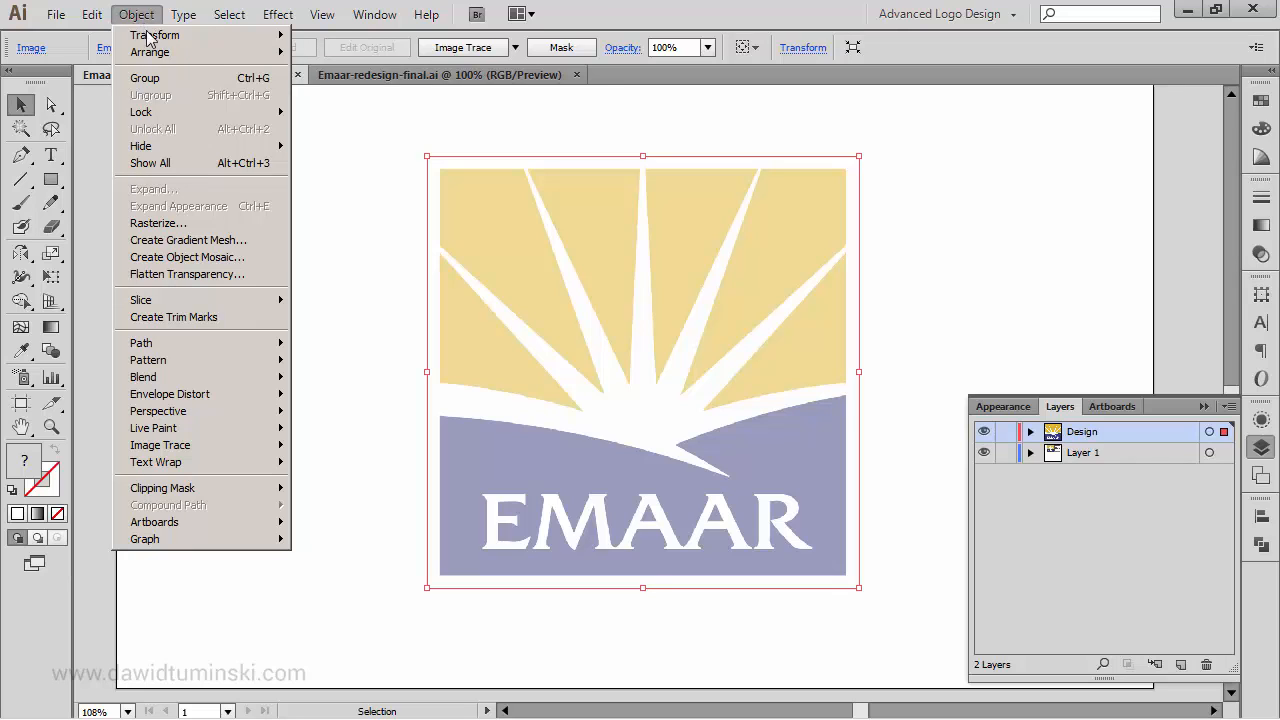
mouse_move(258, 118)
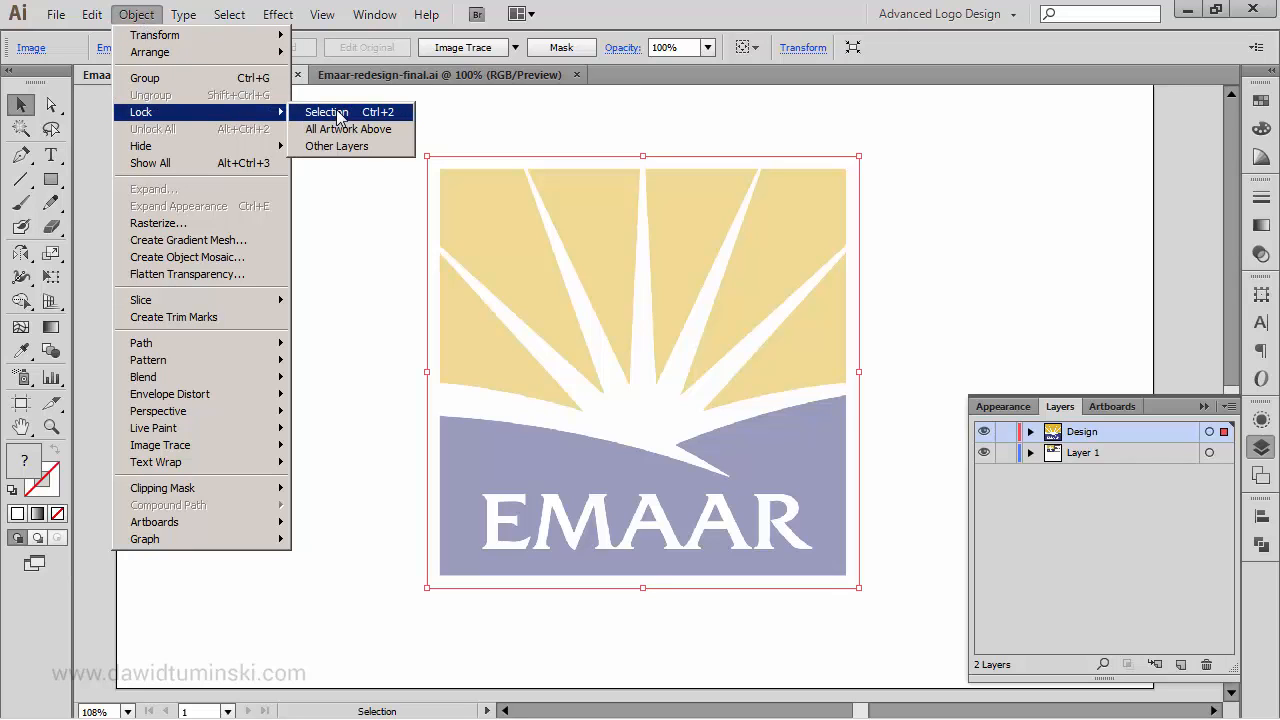
click(392, 116)
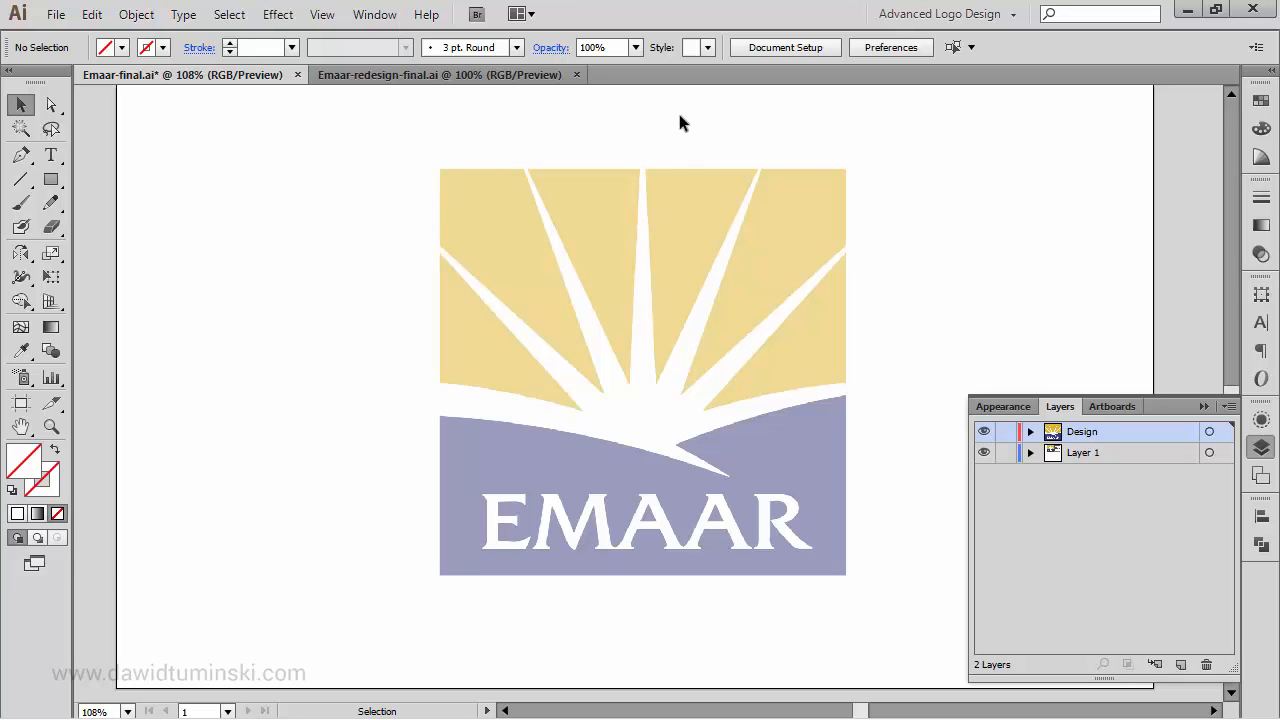
- Draw a tall, narrow rectangle over the logo's central ray with the default black 1 pt stroke and no fill
key(ctrl+space)
drag(583, 120, 711, 417)
drag(789, 357, 786, 277)
key(ctrl+minus)
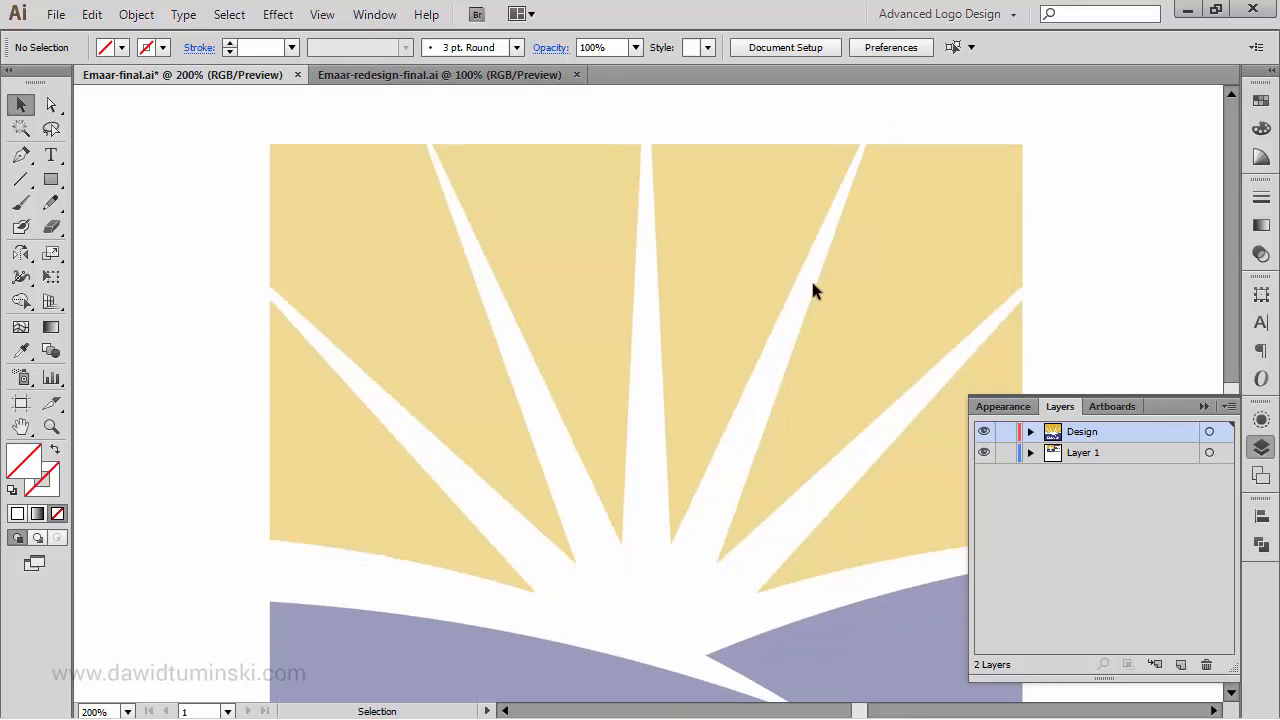
click(1208, 405)
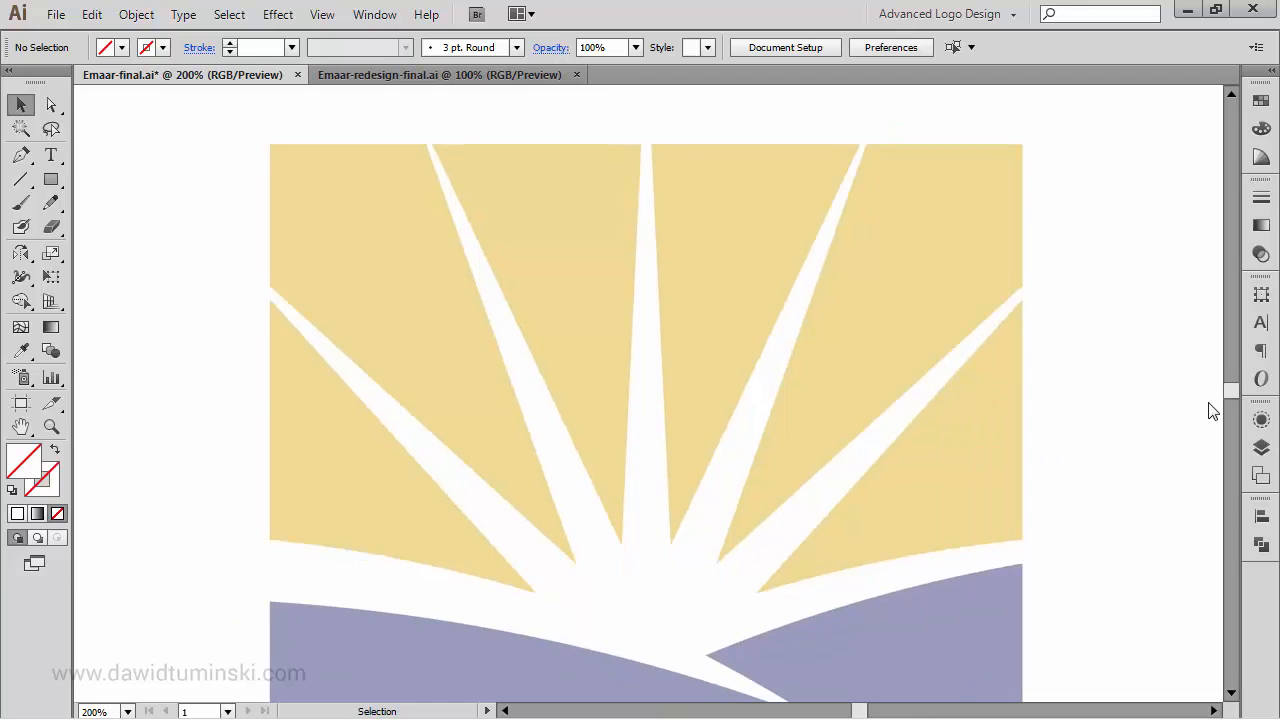
click(55, 182)
key(d)
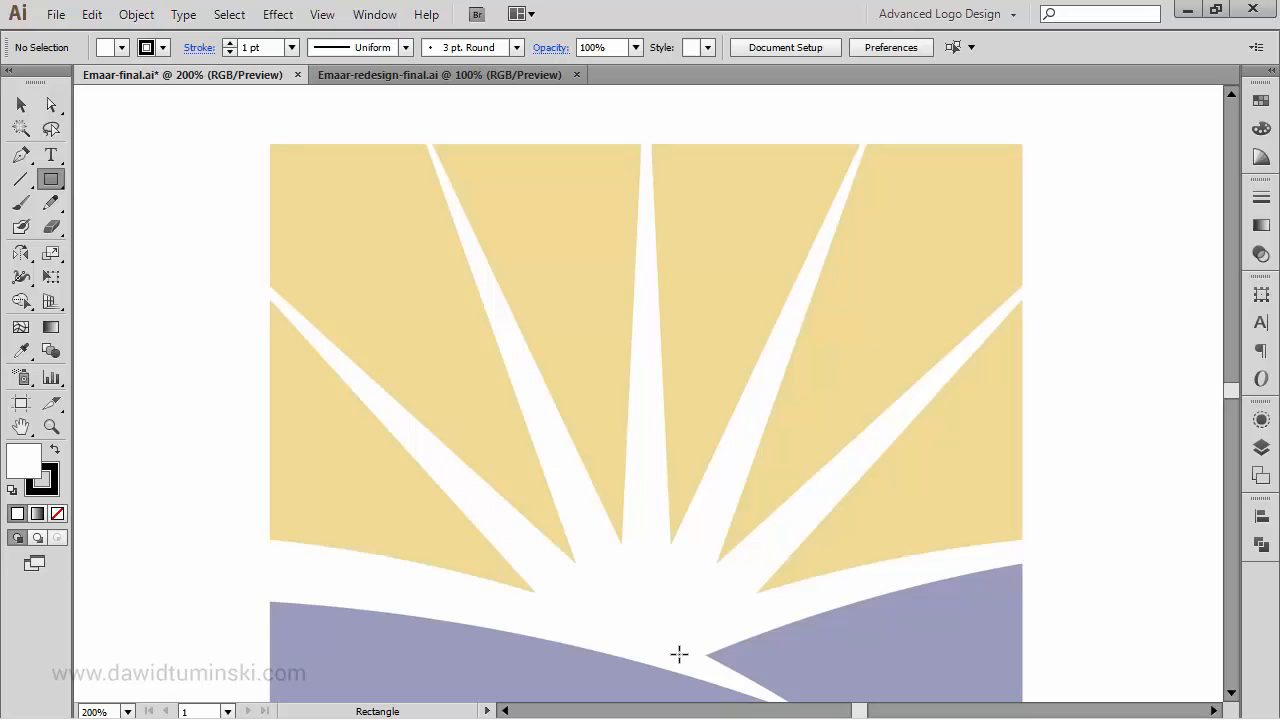
drag(679, 654, 622, 112)
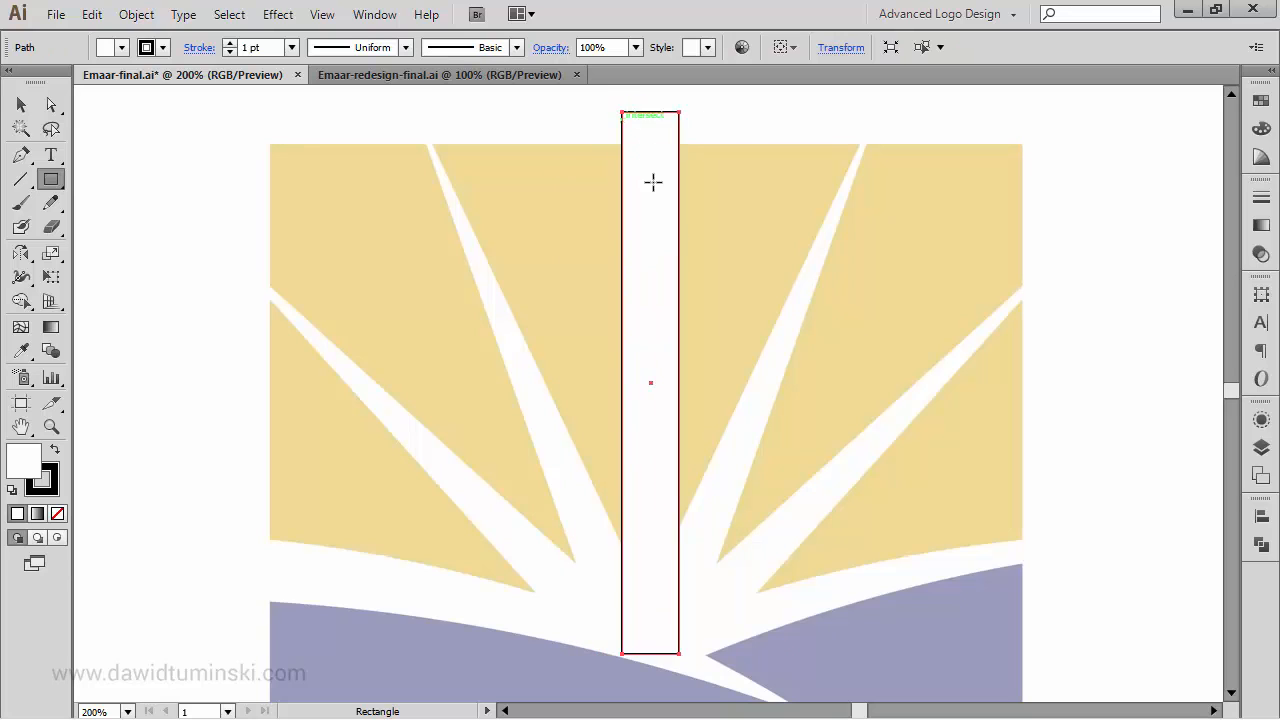
click(62, 514)
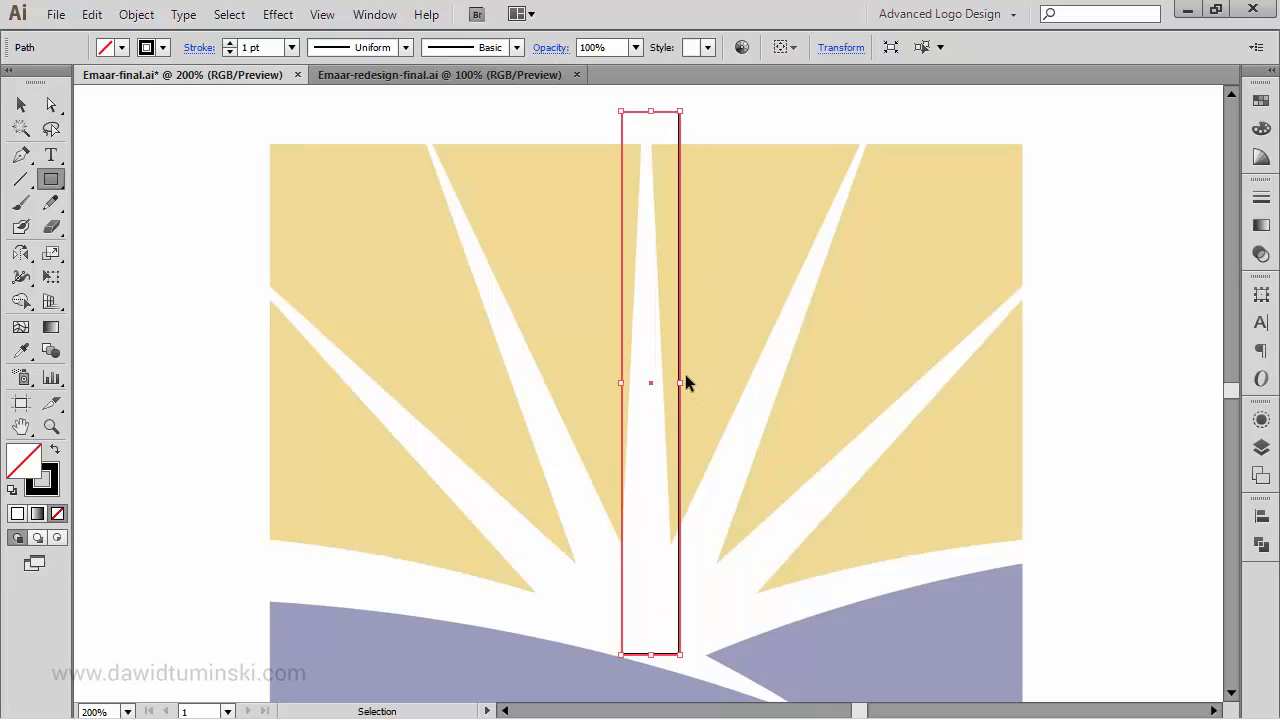
- Narrow the rectangle to about 27 px to match the ray's base and extend its top edge to a height of about 304 px
drag(680, 382, 675, 388)
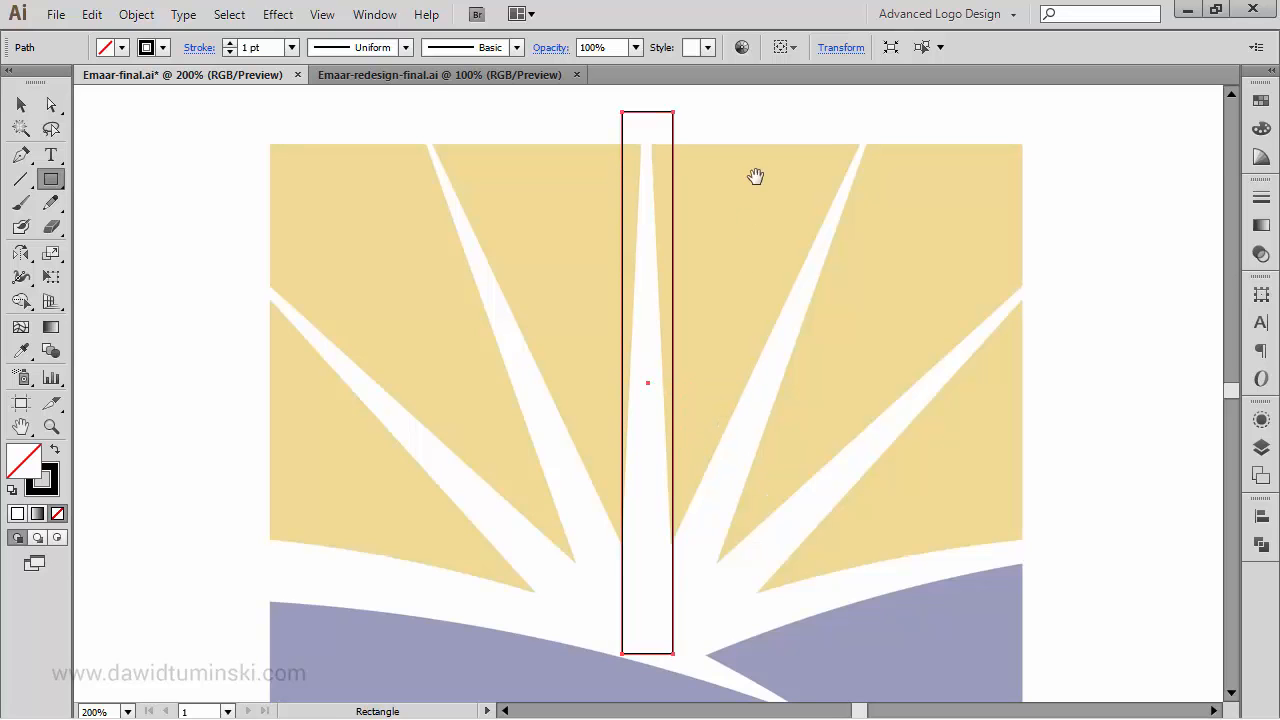
drag(754, 177, 714, 337)
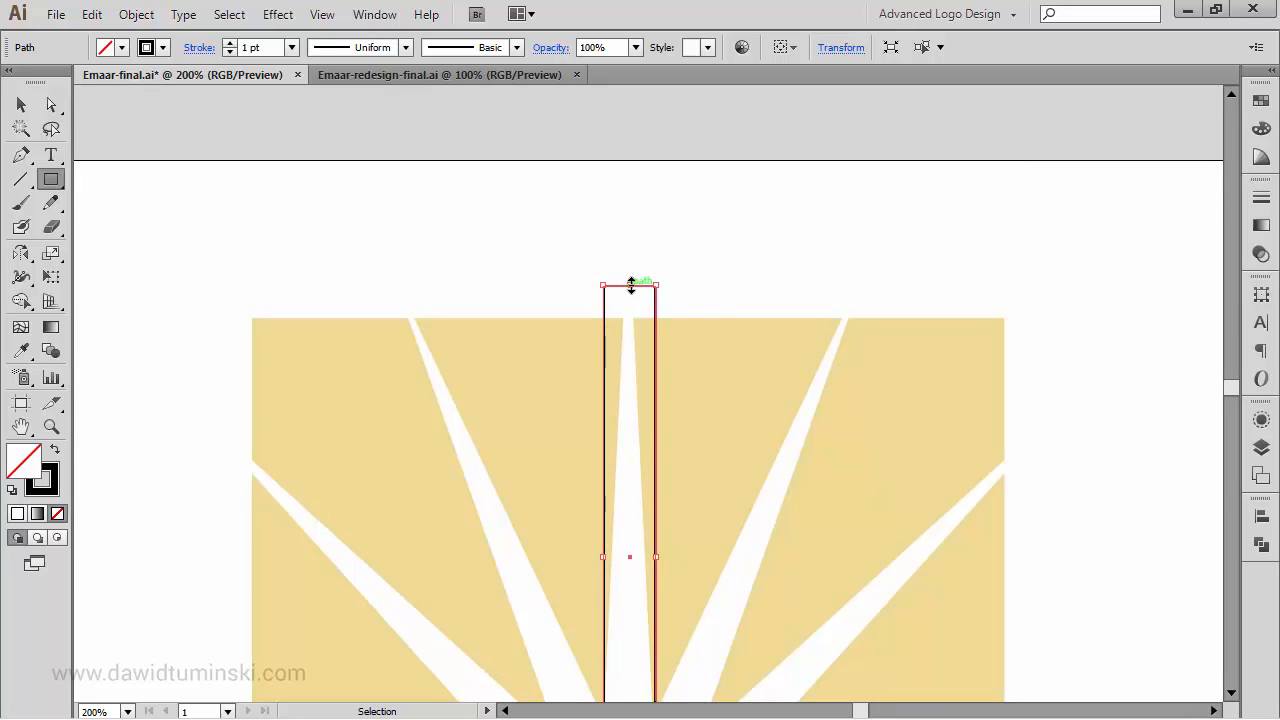
drag(629, 286, 623, 218)
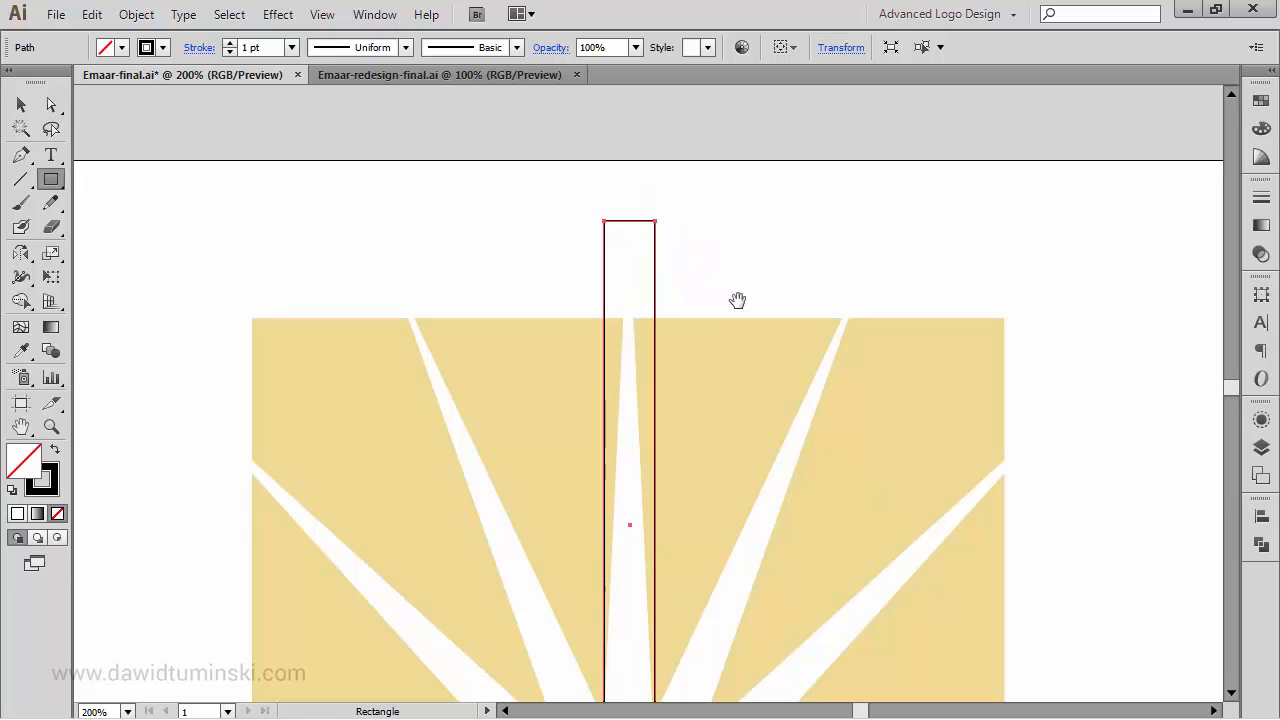
drag(737, 300, 740, 243)
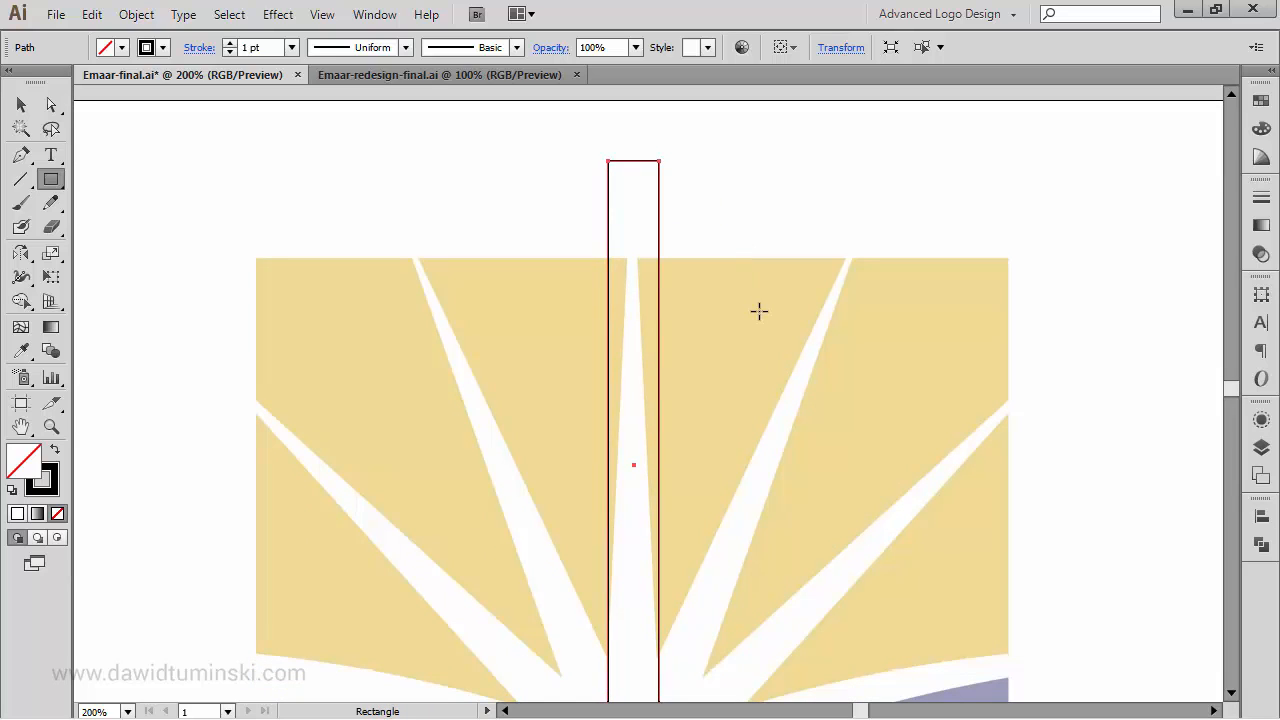
- Delete only the top segment of the rectangle with the Direct Selection tool
scroll(733, 321, up, 1)
scroll(733, 321, down, 3)
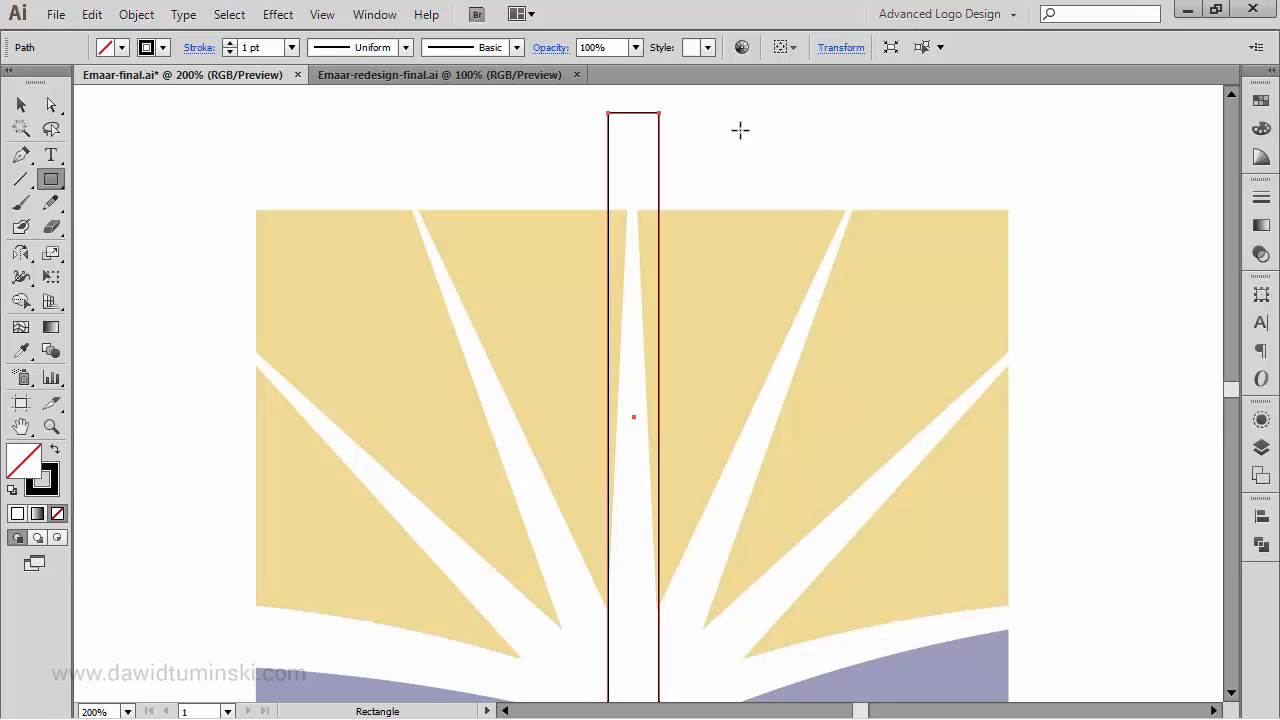
key(a)
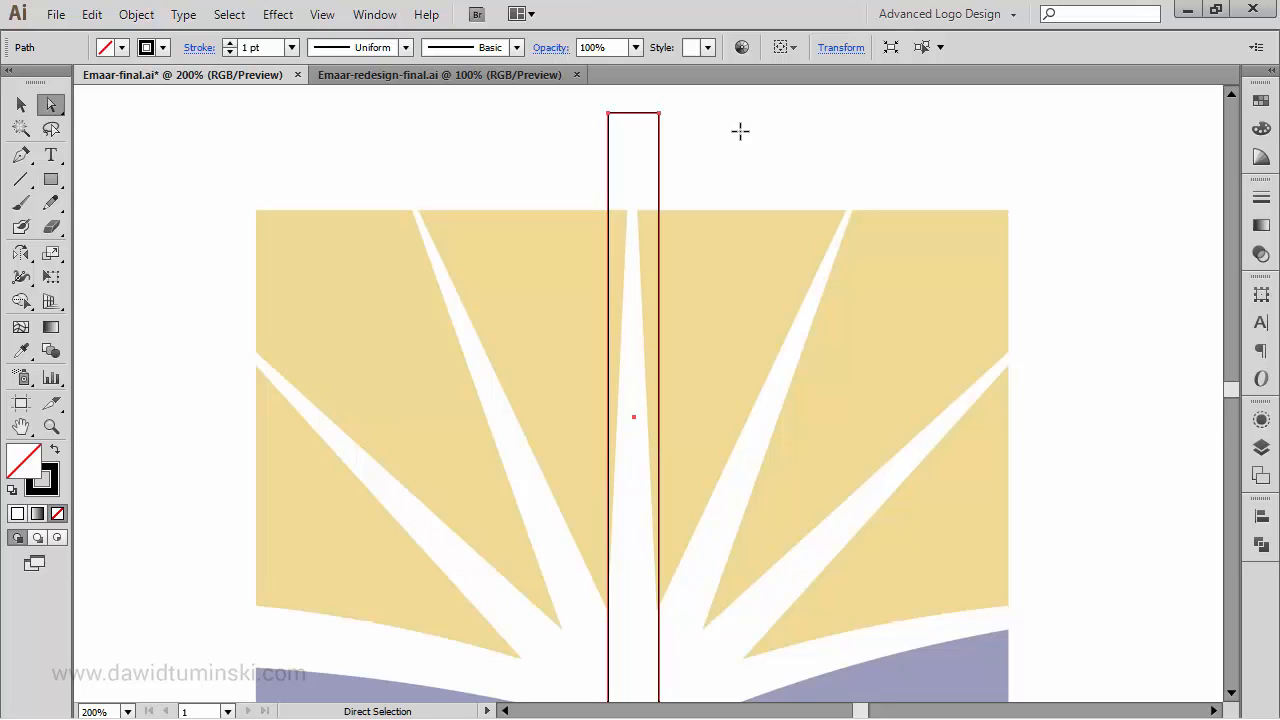
drag(625, 101, 658, 175)
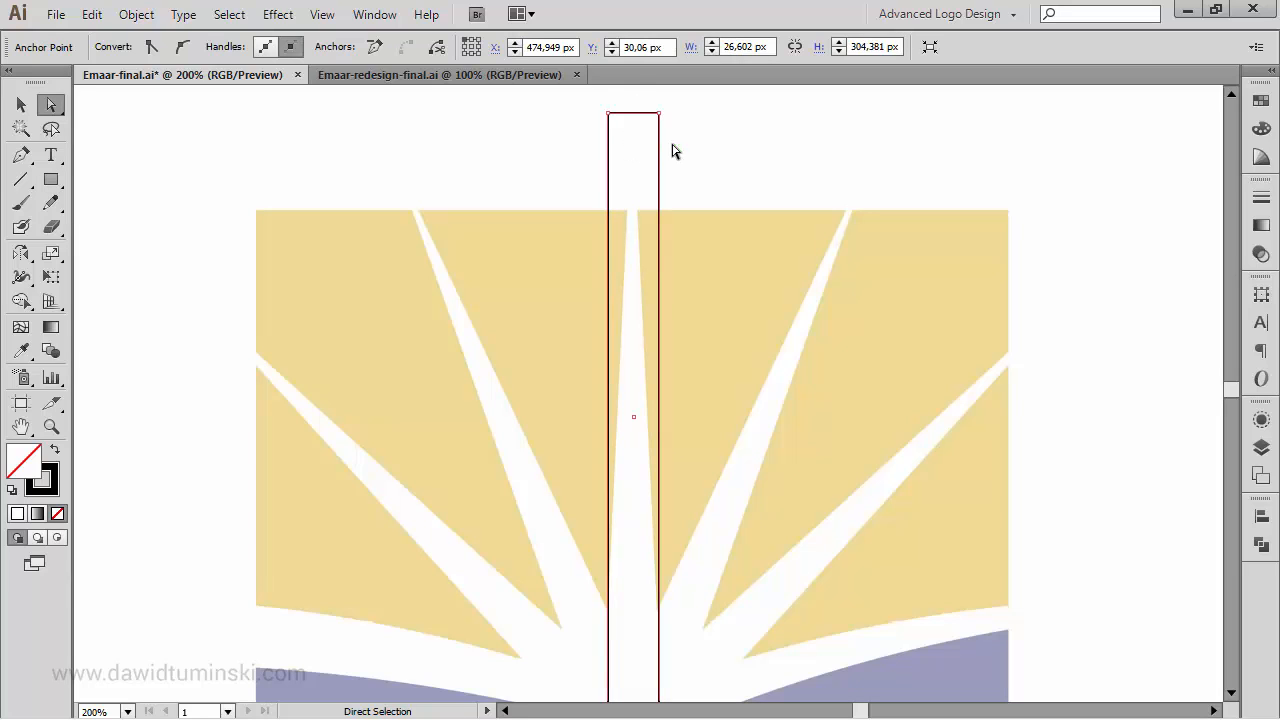
key(Delete)
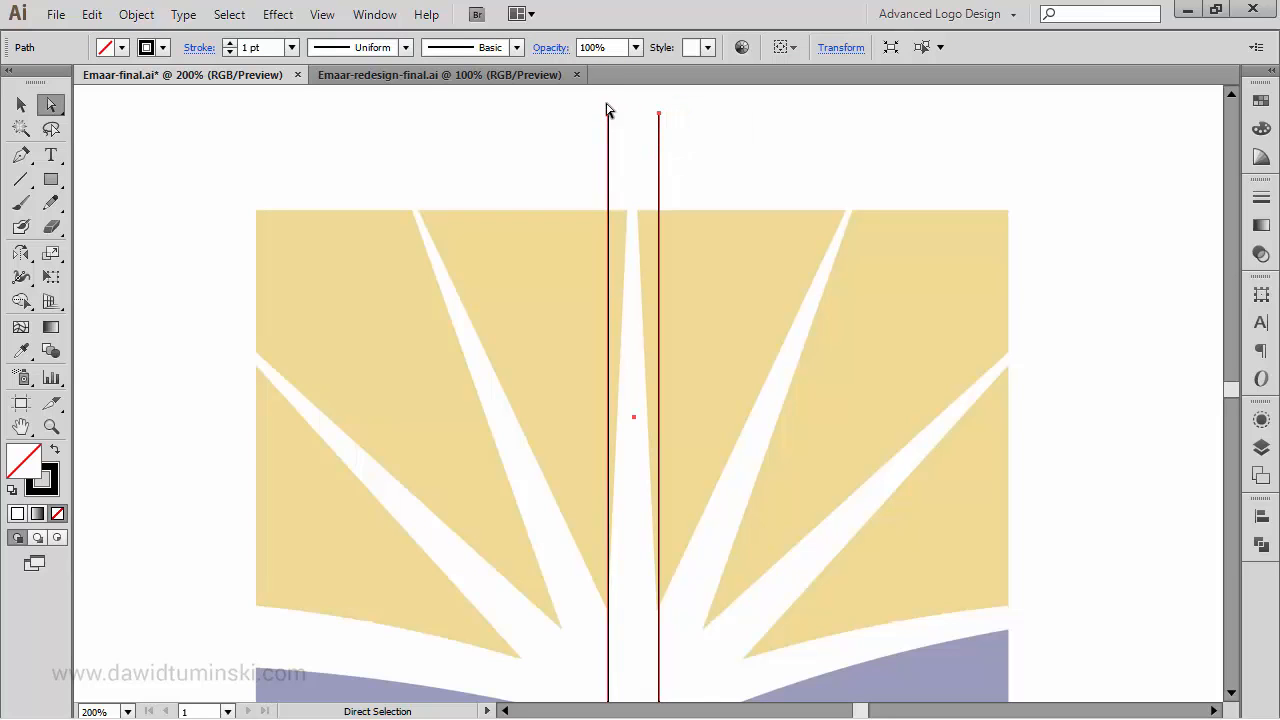
- Try joining the path's two open top endpoints with a straight segment, and undo the join
drag(598, 103, 688, 136)
key(ctrl+j)
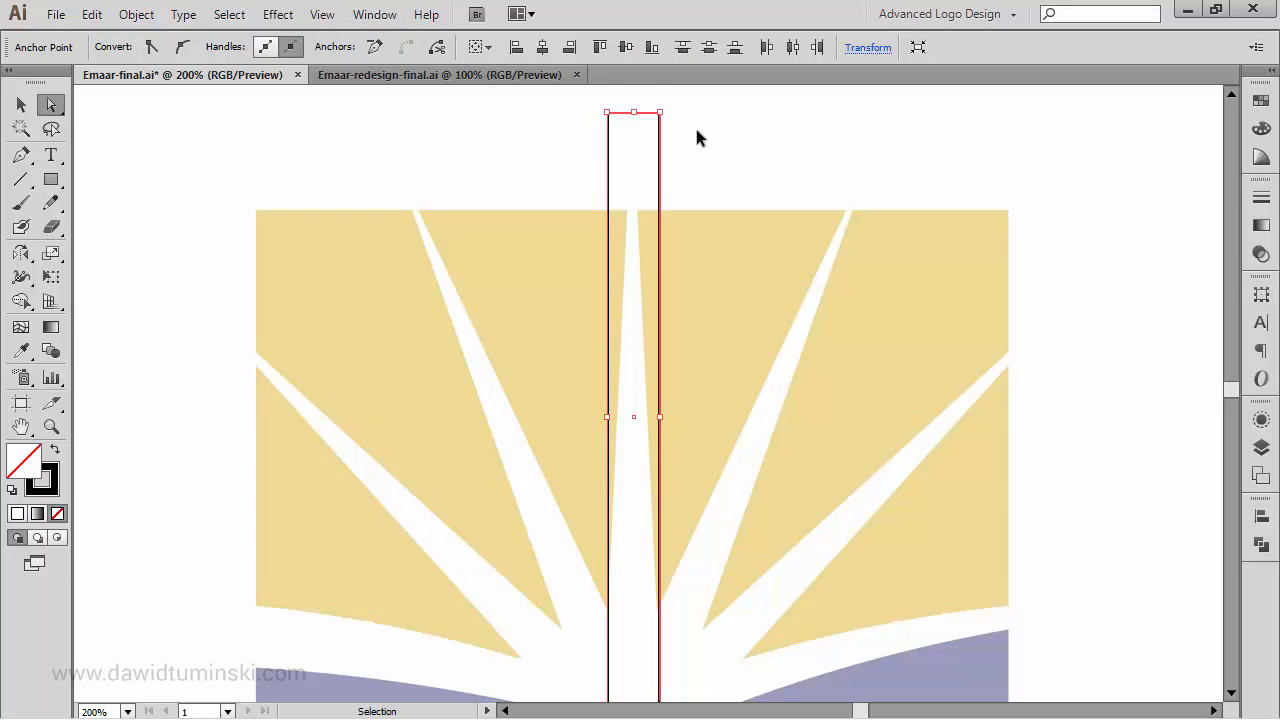
key(ctrl+z)
- Average and join the path's two open top endpoints into a single point to form a pointed central ray, and deselect it
drag(683, 132, 557, 188)
scroll(549, 230, down, 1)
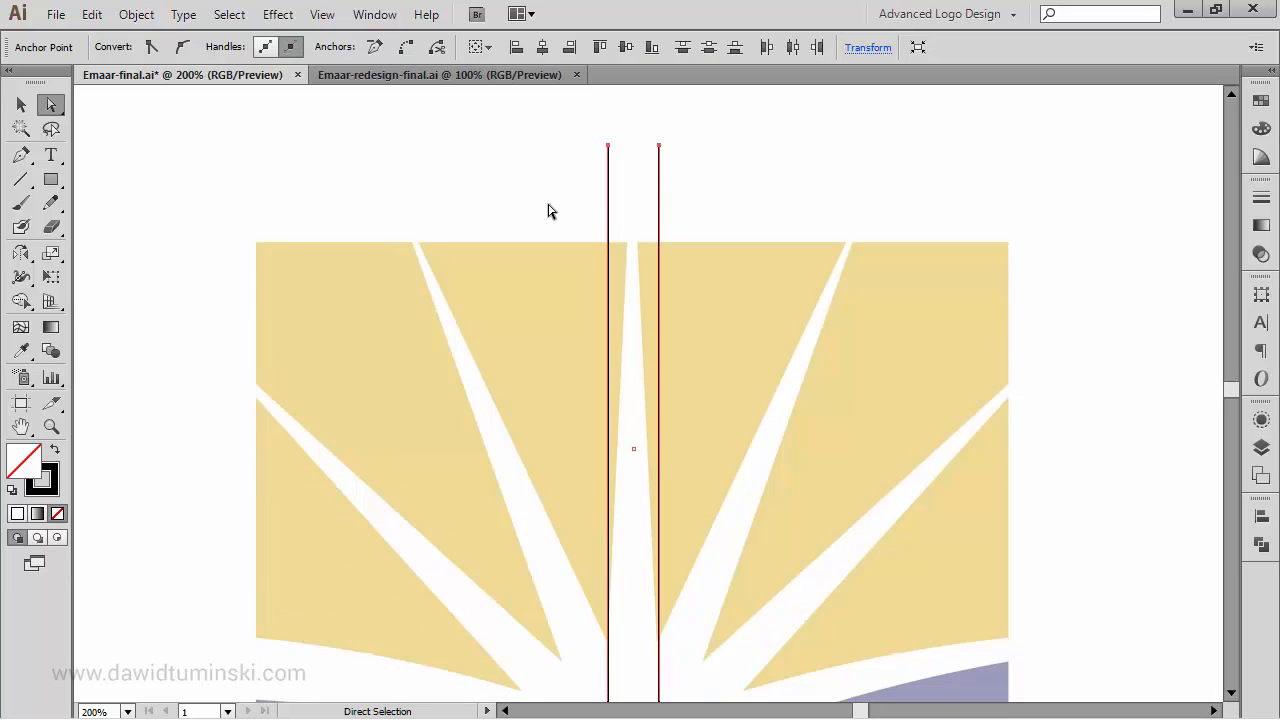
key(ctrl+j)
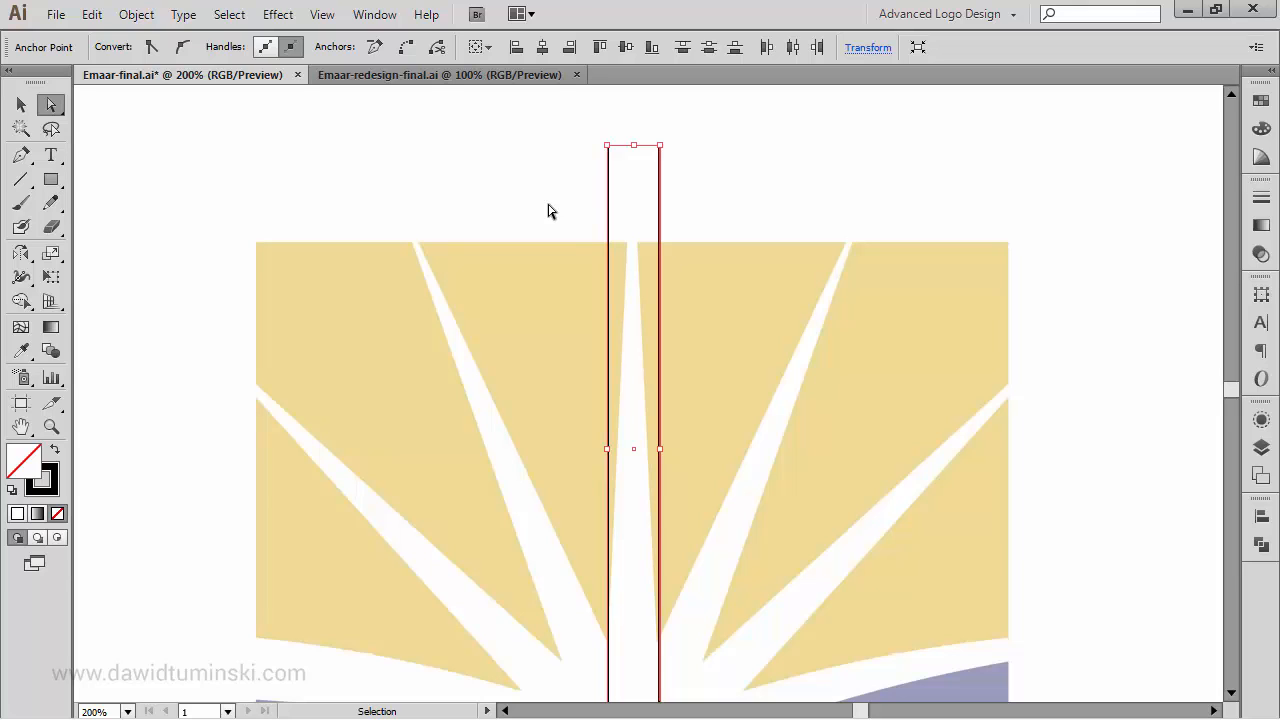
key(shift)
key(ctrl+alt+shift+j)
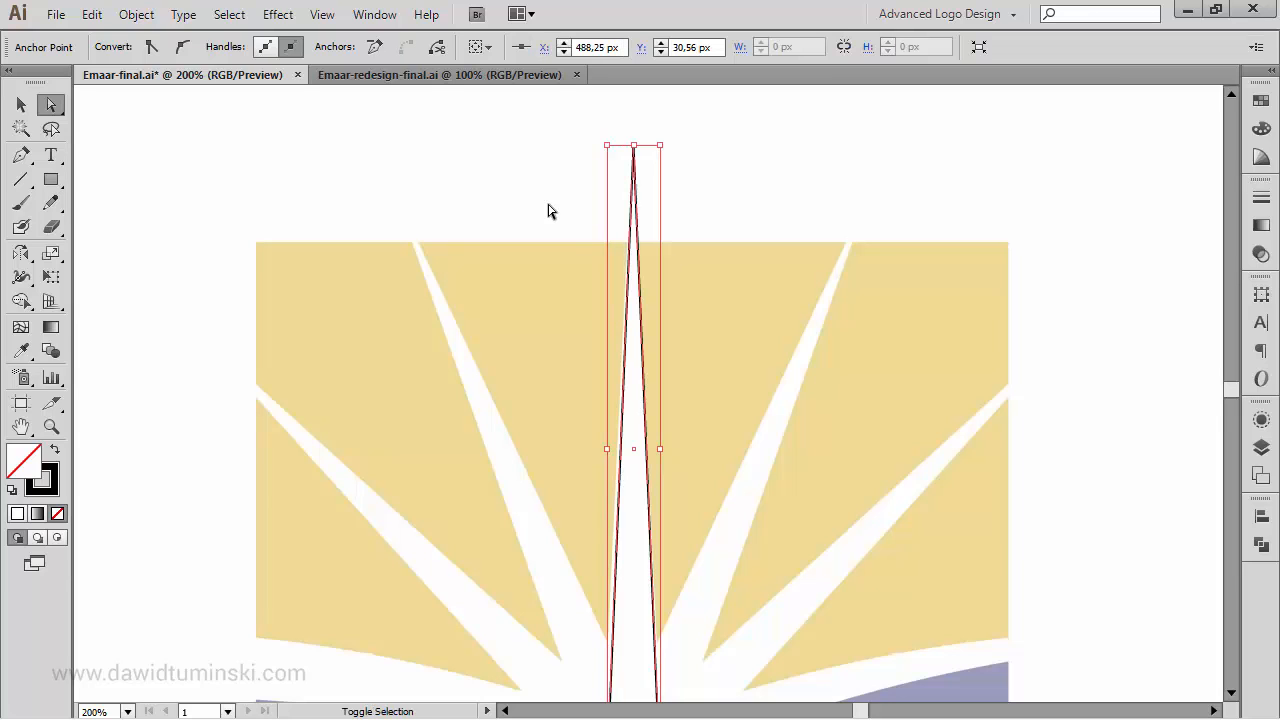
click(548, 192)
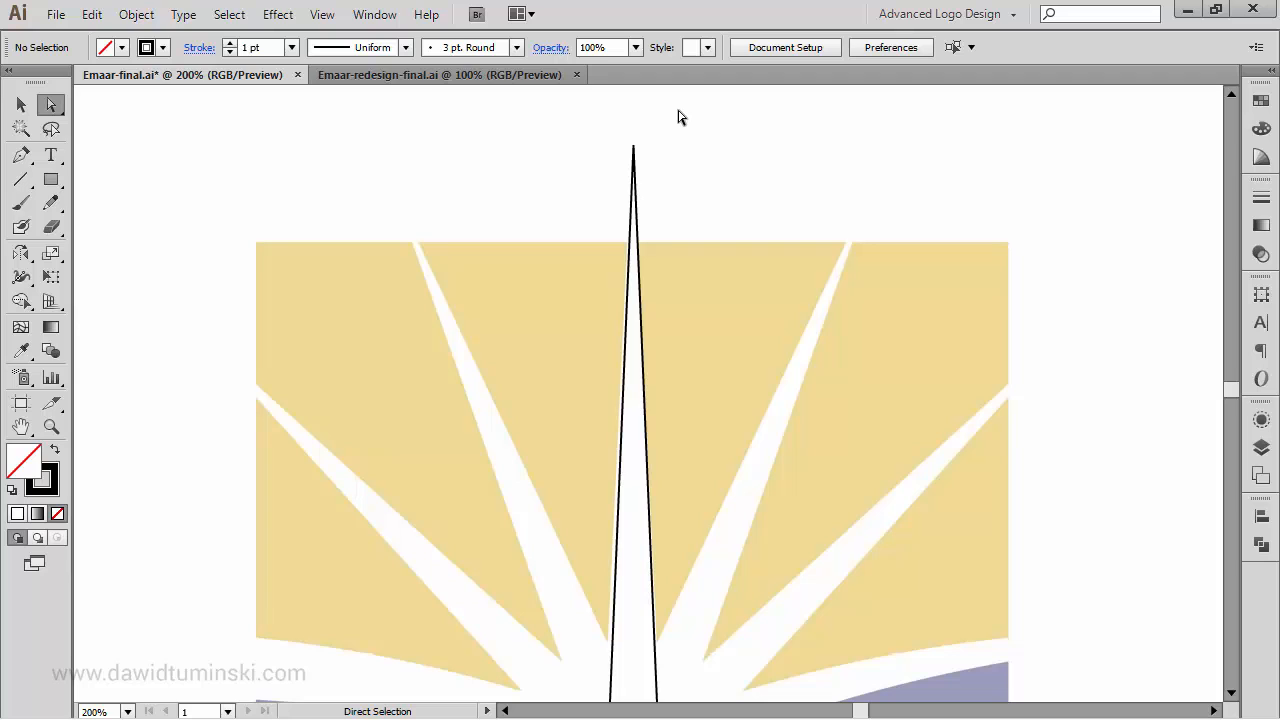
click(136, 14)
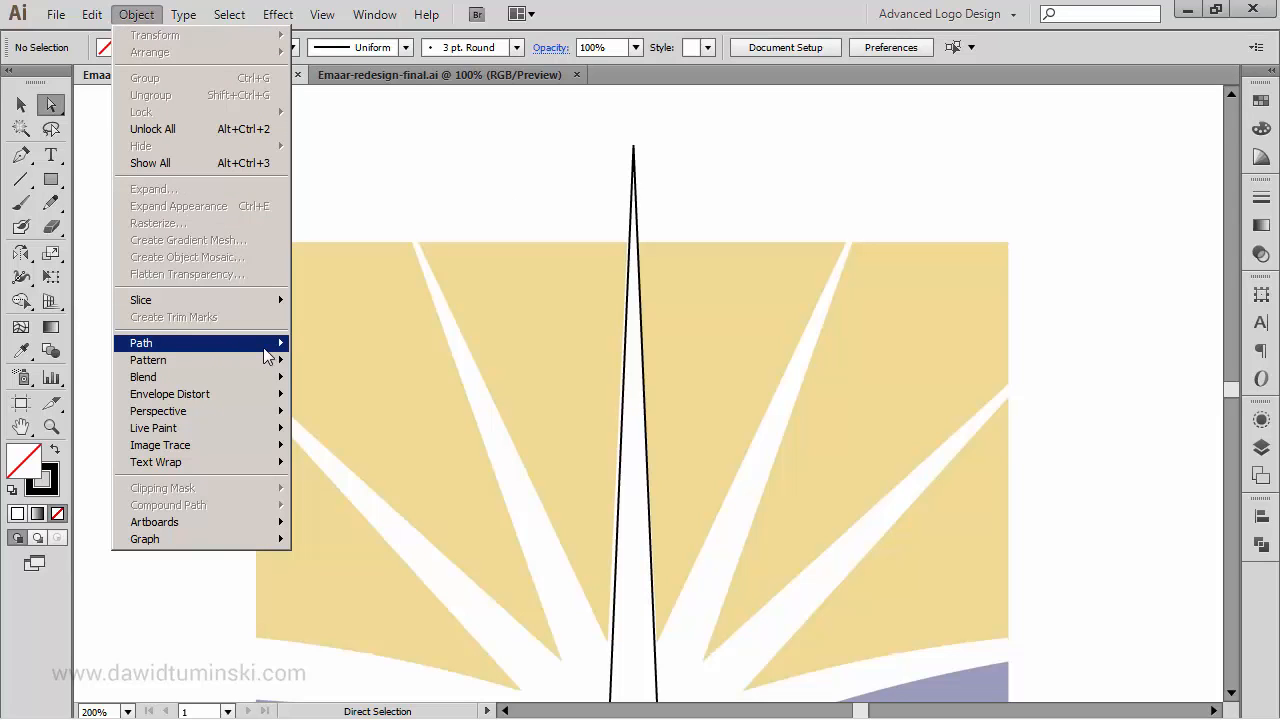
mouse_move(271, 345)
click(540, 150)
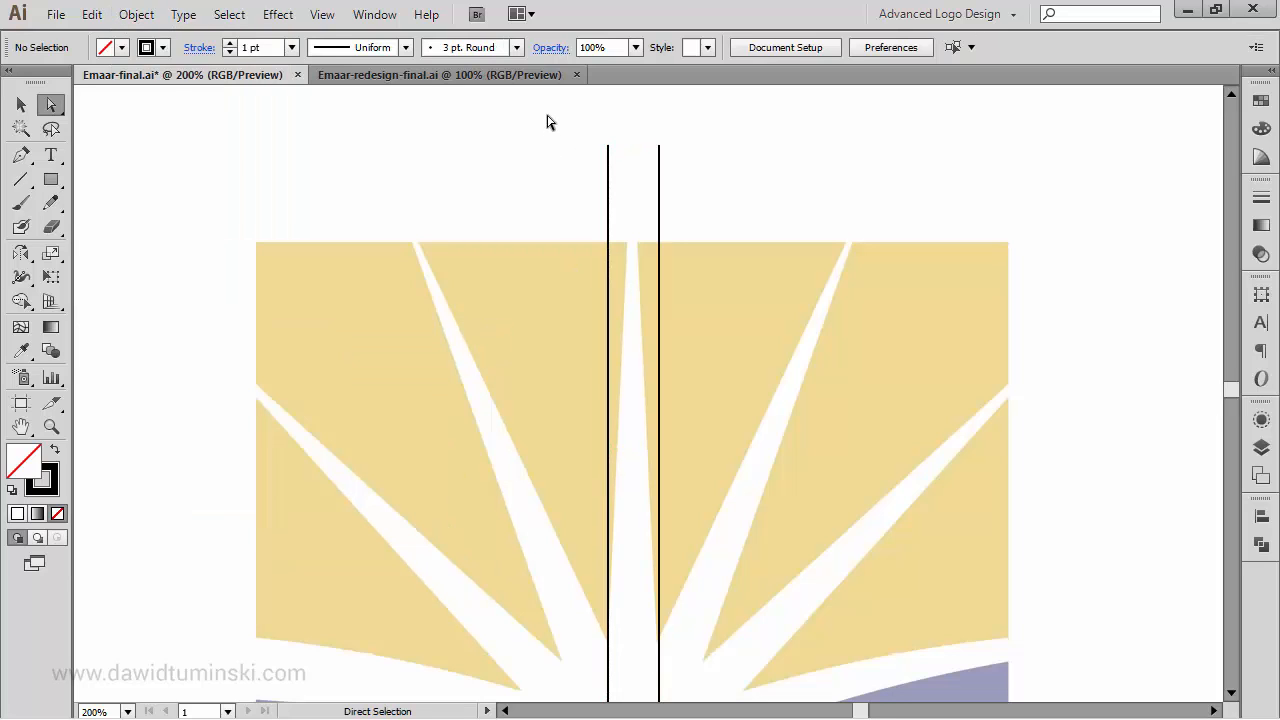
- Average the path's two open top endpoints along both axes, and deselect the path
drag(560, 109, 733, 192)
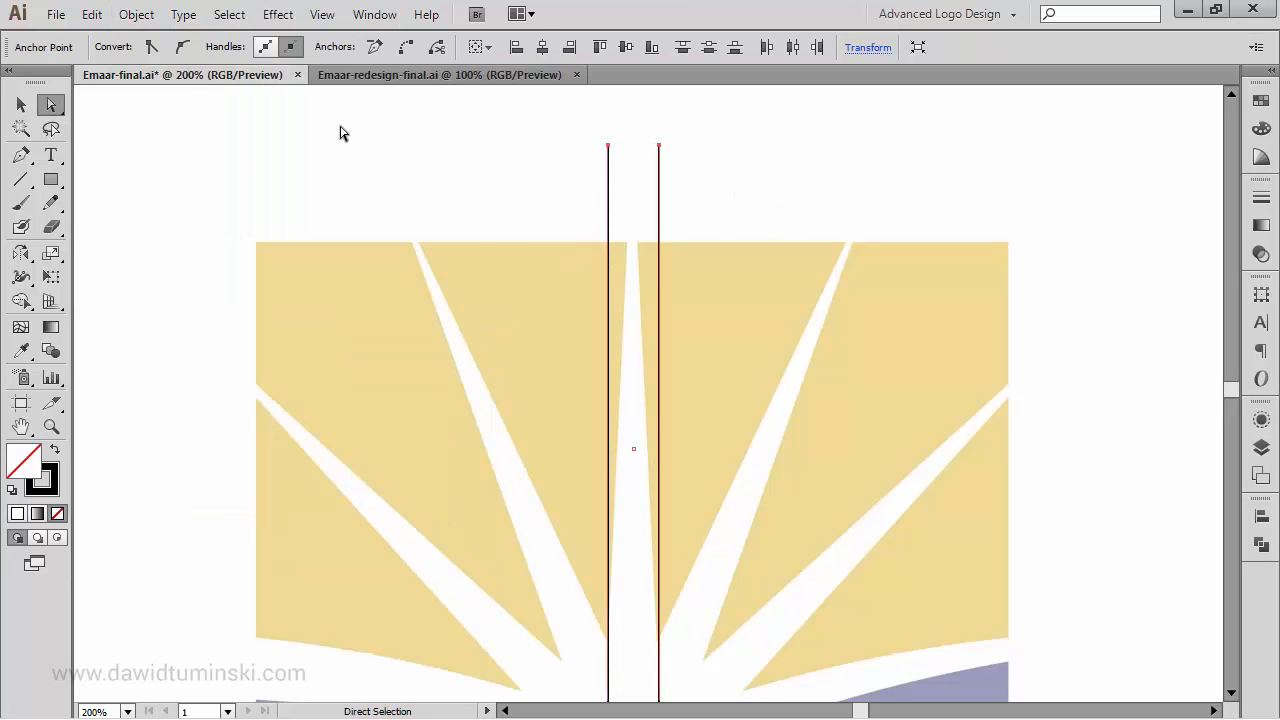
click(136, 14)
mouse_move(240, 345)
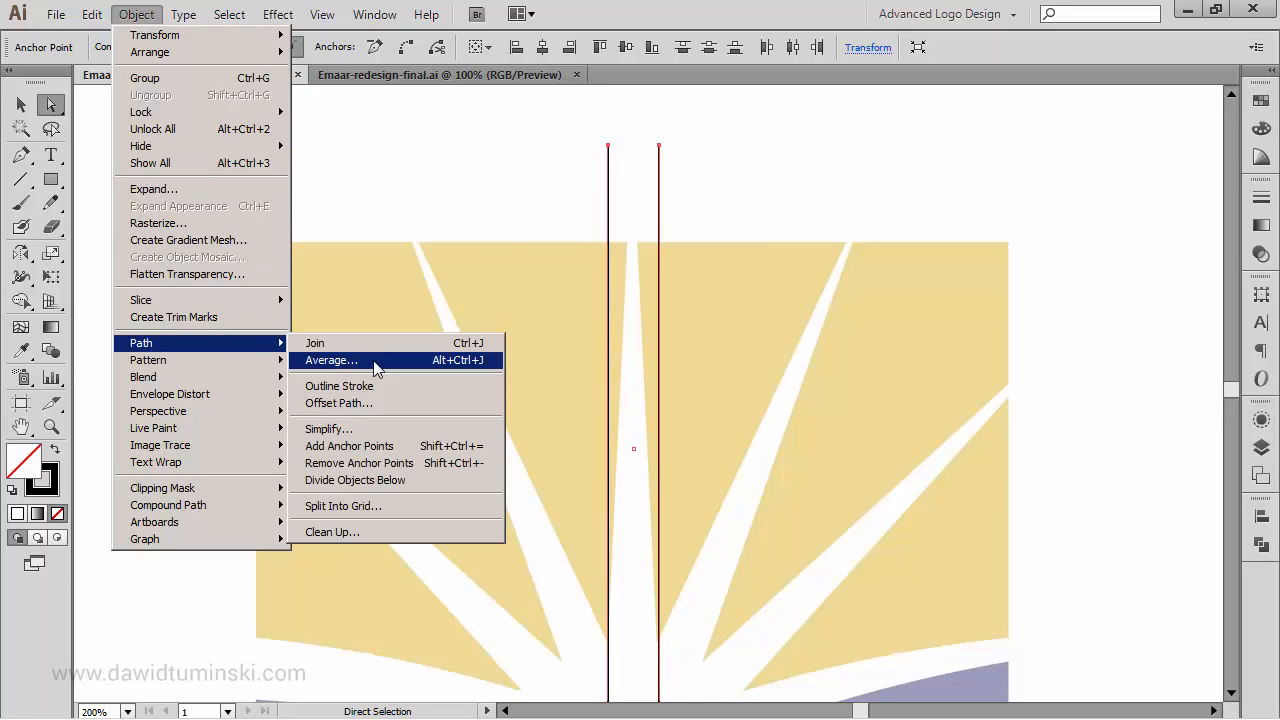
click(376, 360)
drag(607, 263, 839, 143)
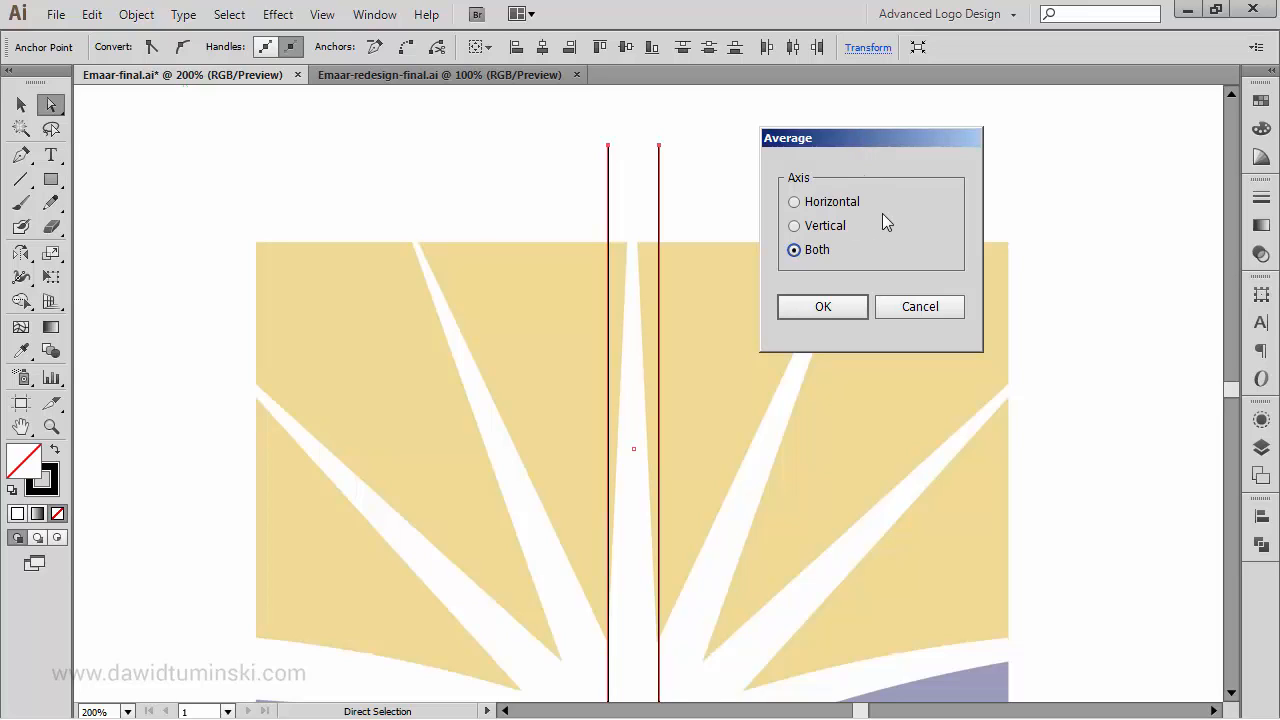
click(818, 309)
click(742, 137)
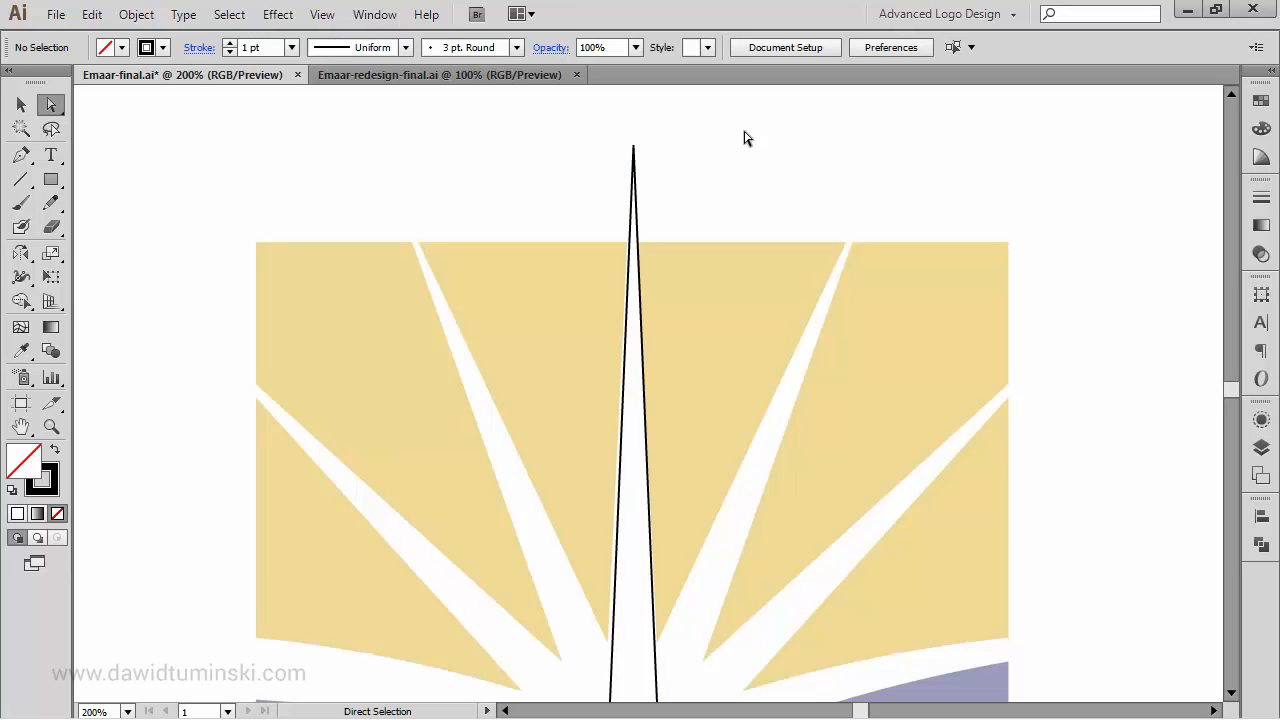
- Undo the averaging and the segment deletion to restore the closed rectangle, and deselect it
click(21, 104)
drag(893, 190, 826, 183)
key(ctrl+z)
key(ctrl+z)
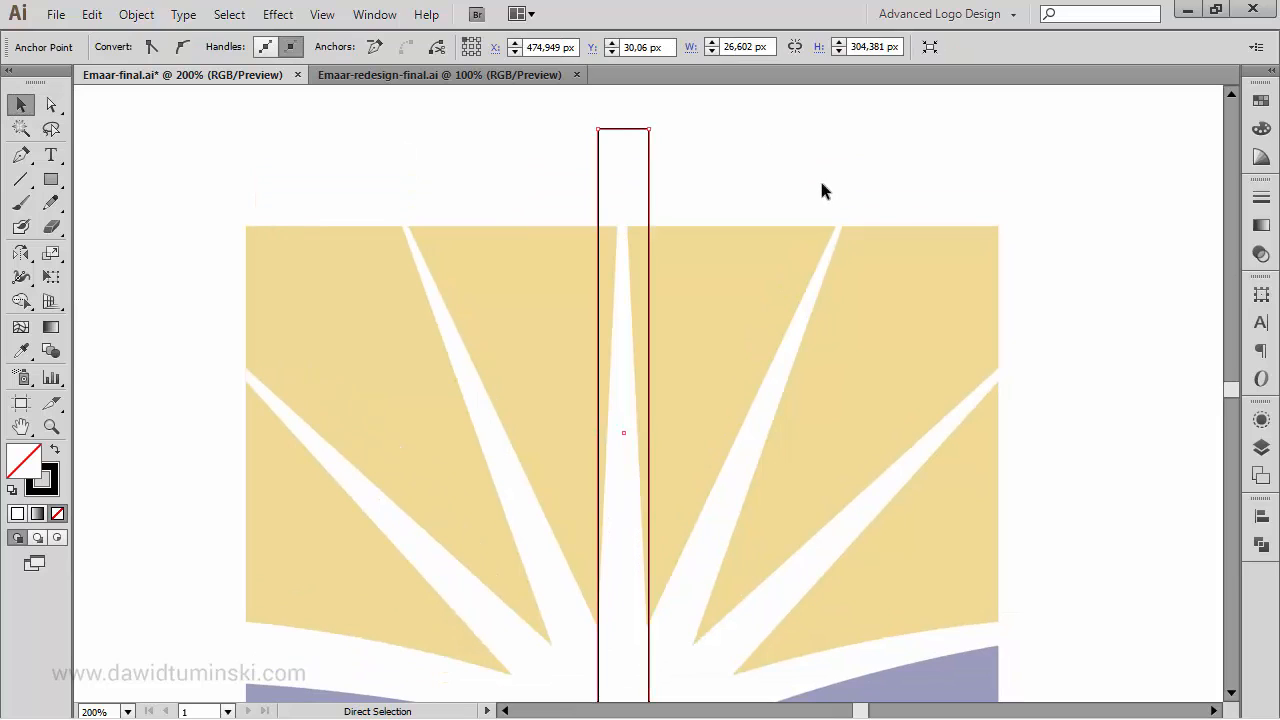
click(808, 160)
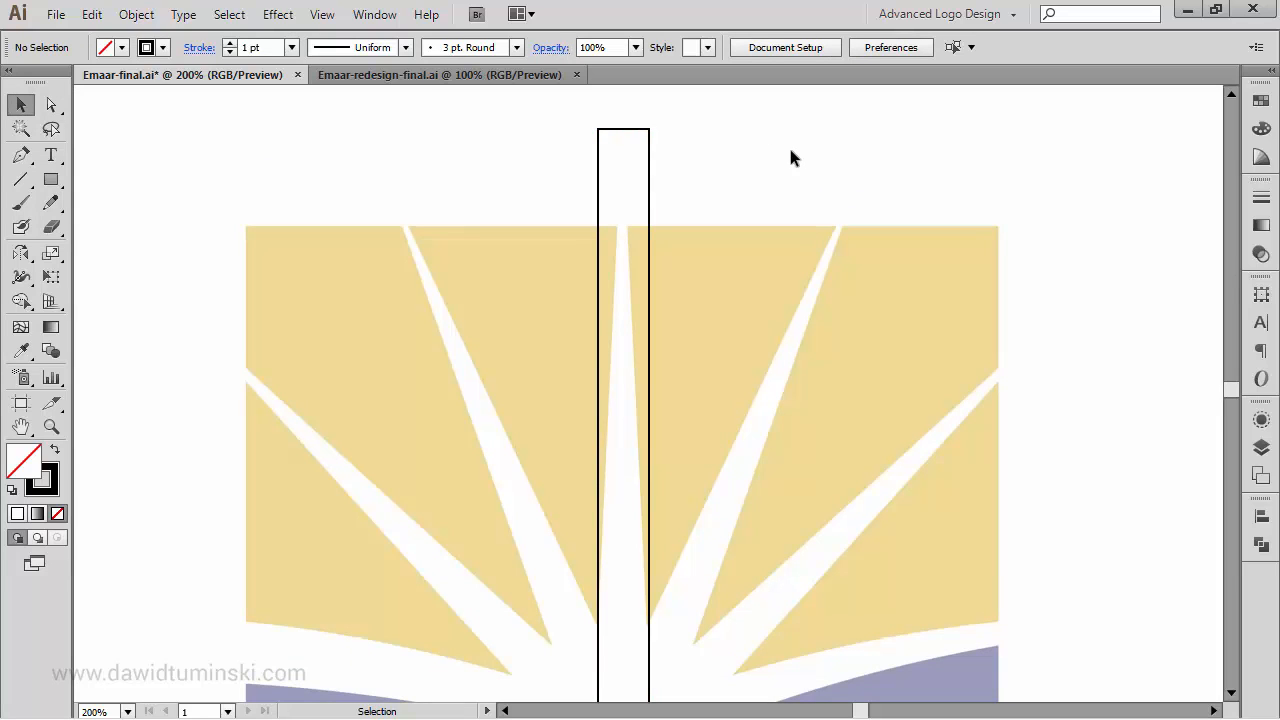
- Delete only the top segment of the rectangle around the central ray with the Direct Selection tool
key(a)
drag(614, 114, 632, 150)
key(Delete)
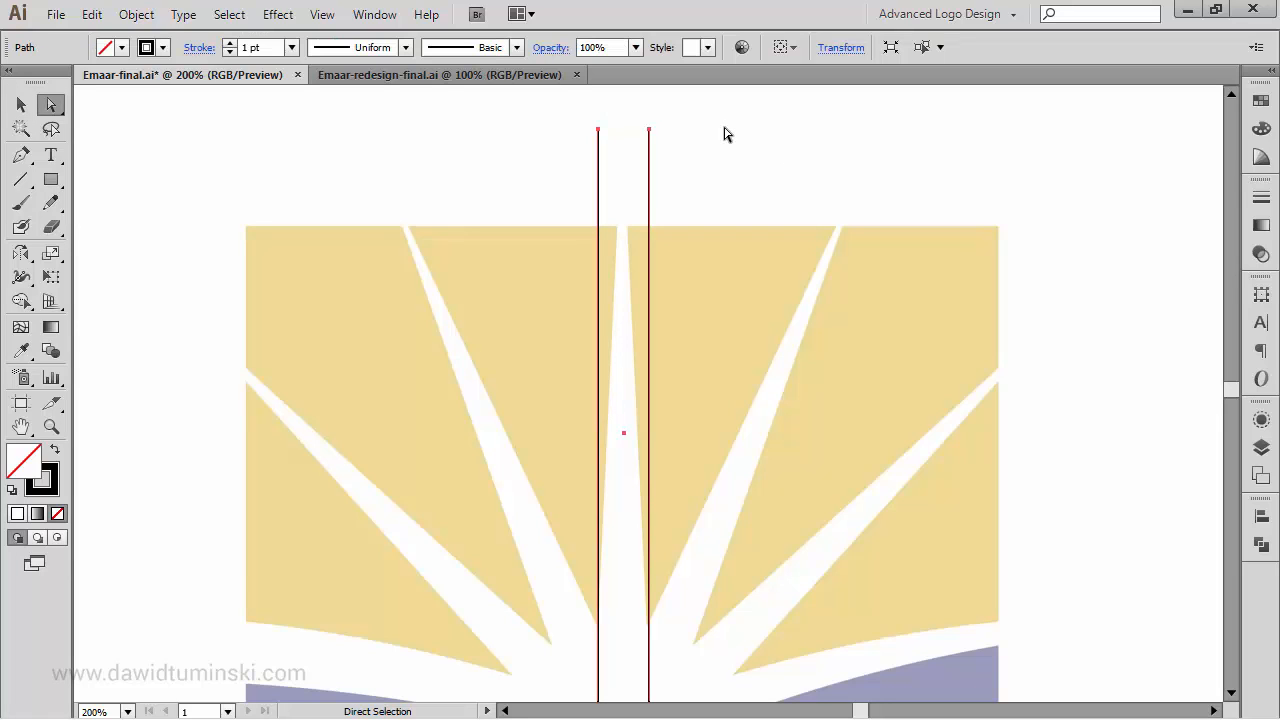
- Try closing the open top of the path with a straight joining segment, and undo it
key(ctrl+j)
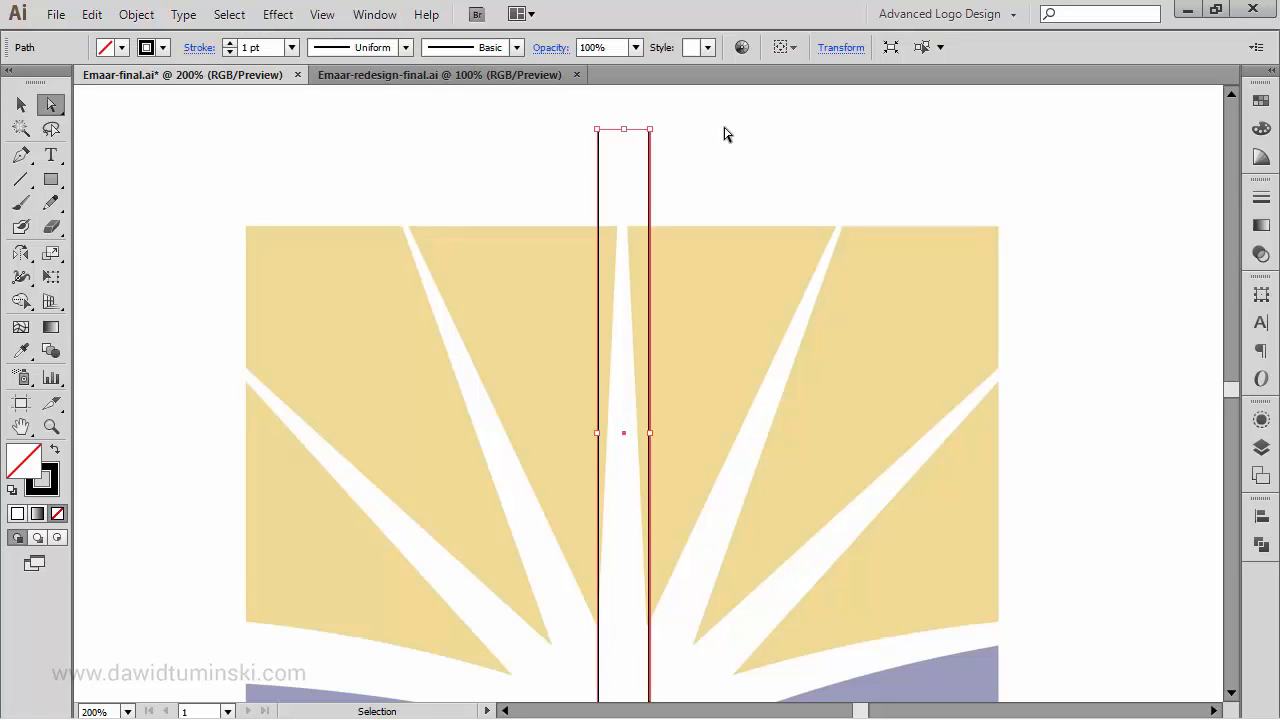
key(ctrl+z)
- Select the path's two open top endpoints and average and join them into a single pointed tip
drag(724, 152, 566, 180)
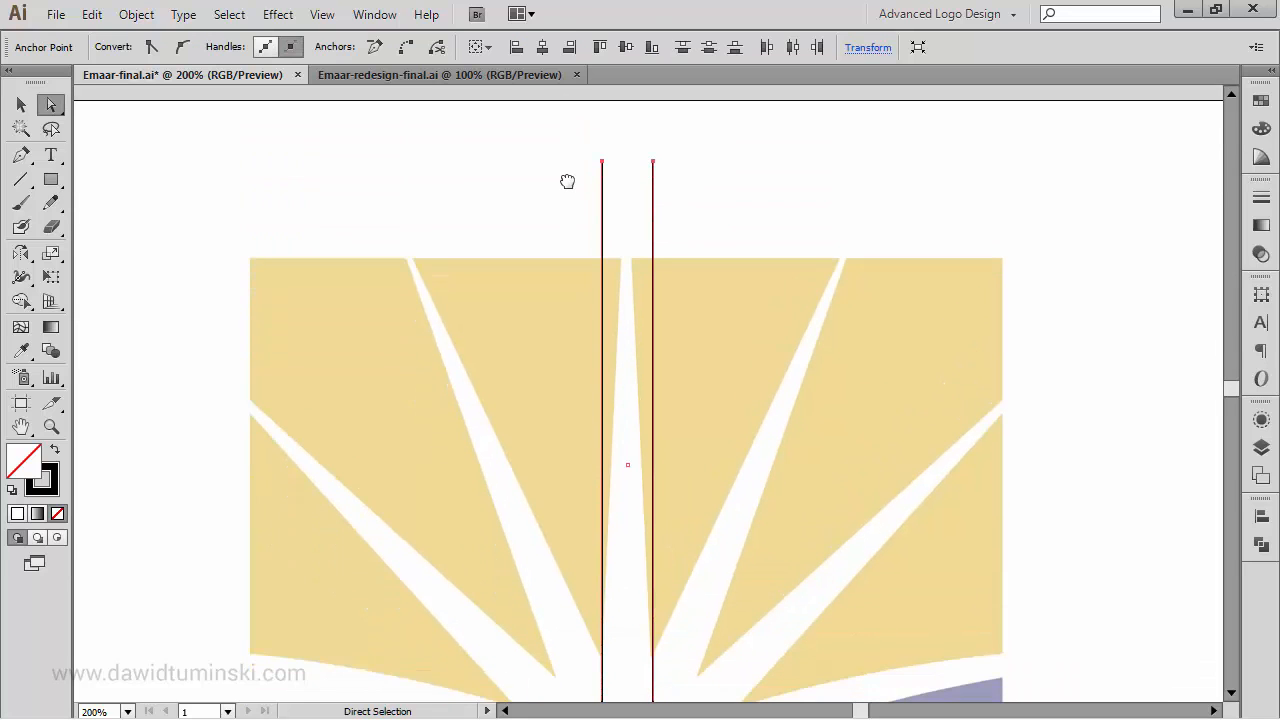
key(ctrl+j)
key(ctrl+alt+shift+j)
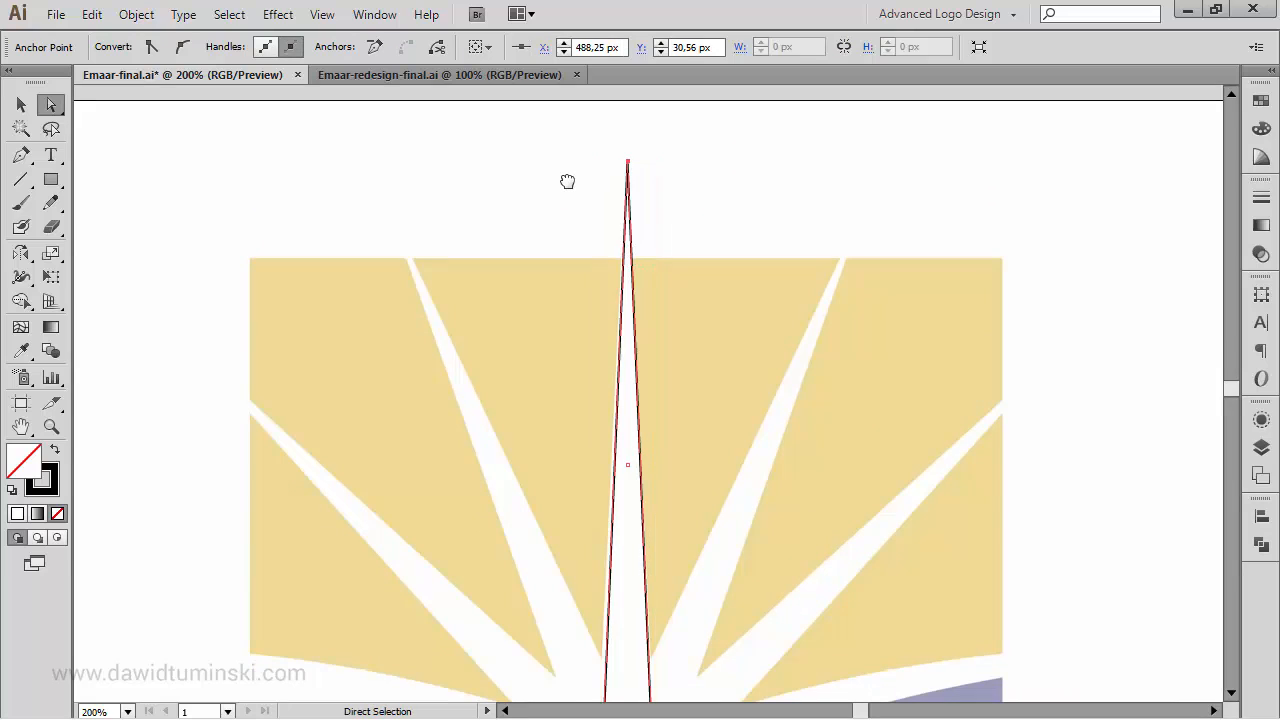
- Widen the pointed ray slightly on its left side to match the reference ray, and deselect it
key(v)
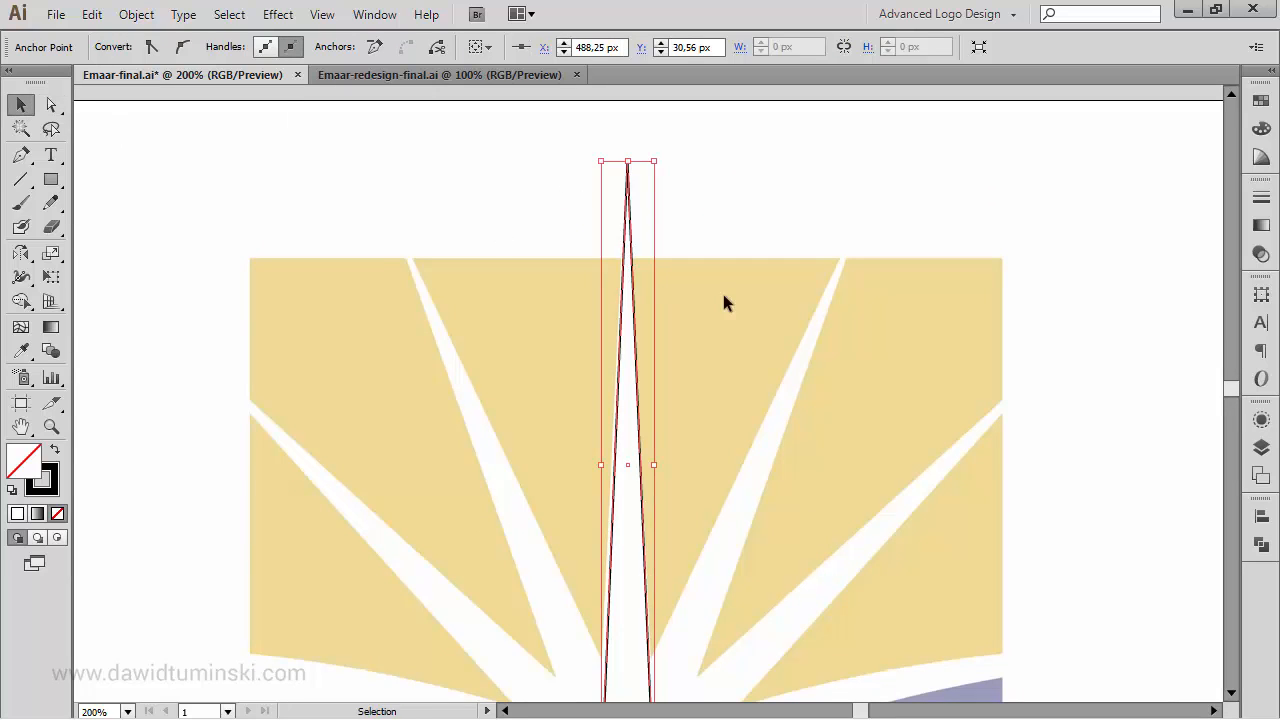
drag(723, 294, 758, 170)
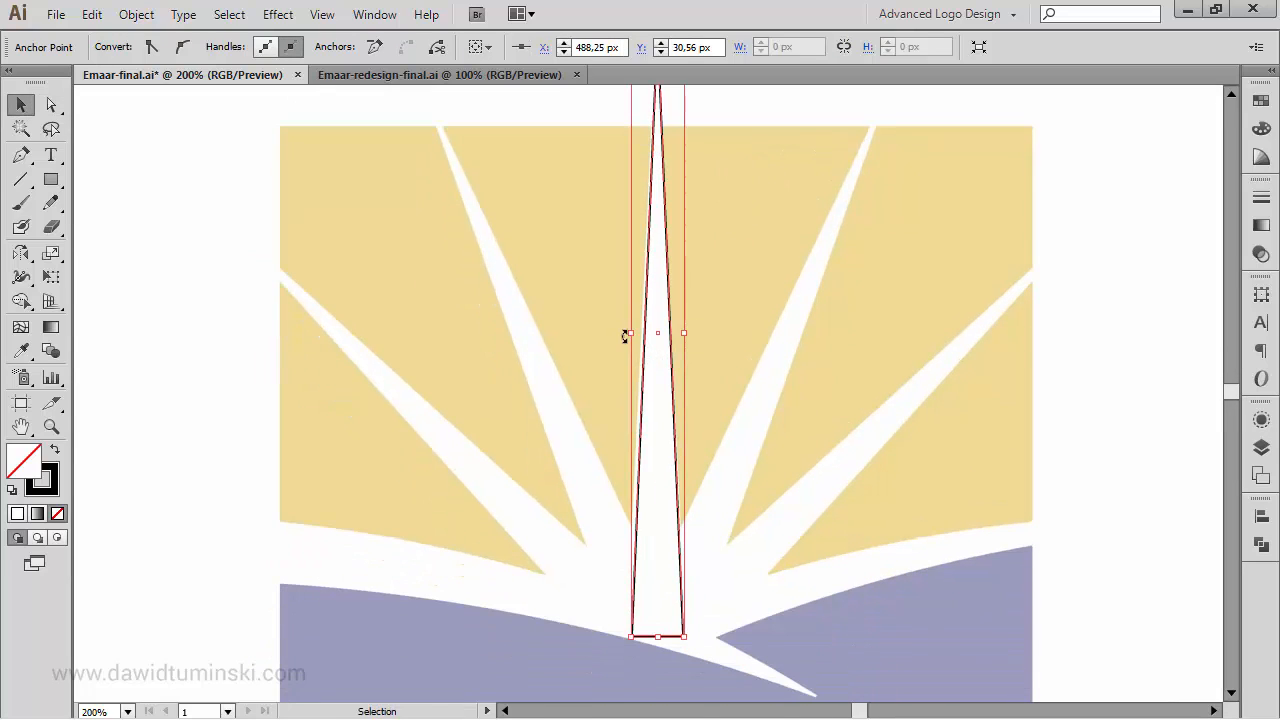
drag(628, 334, 624, 336)
click(1055, 255)
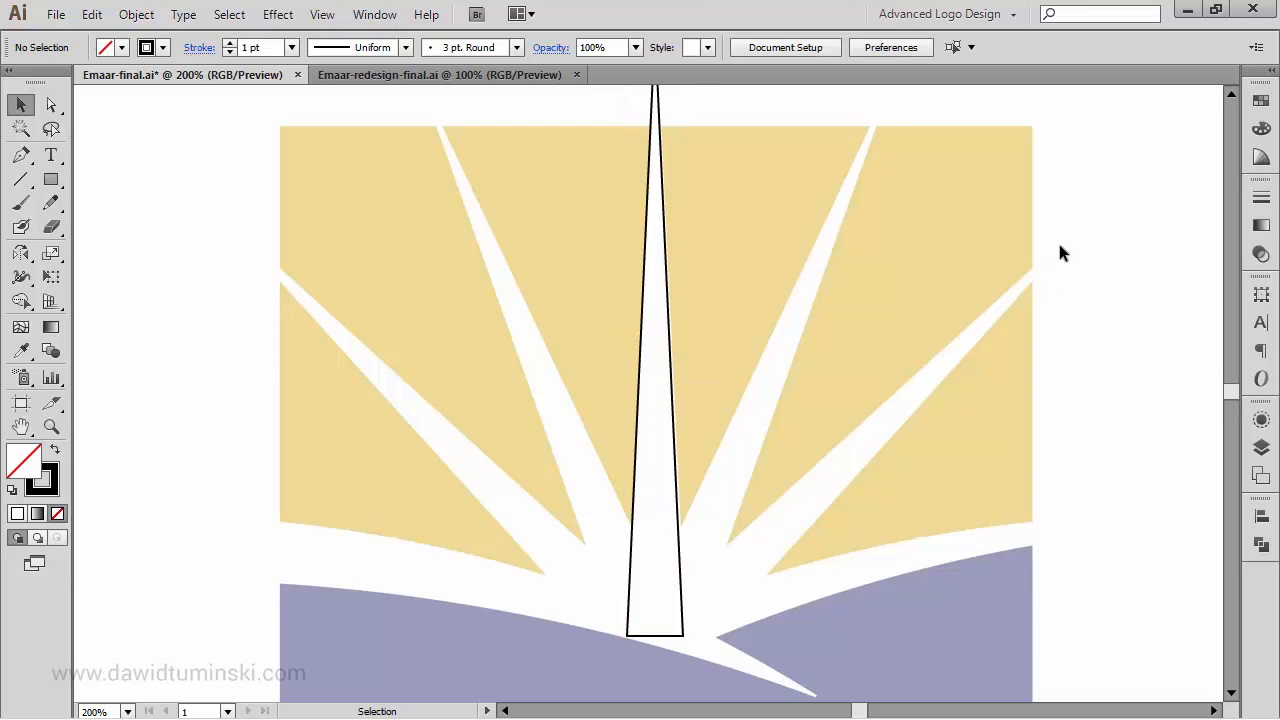
- Shorten the central ray slightly by raising its base off the purple hill, and deselect it
drag(728, 418, 711, 286)
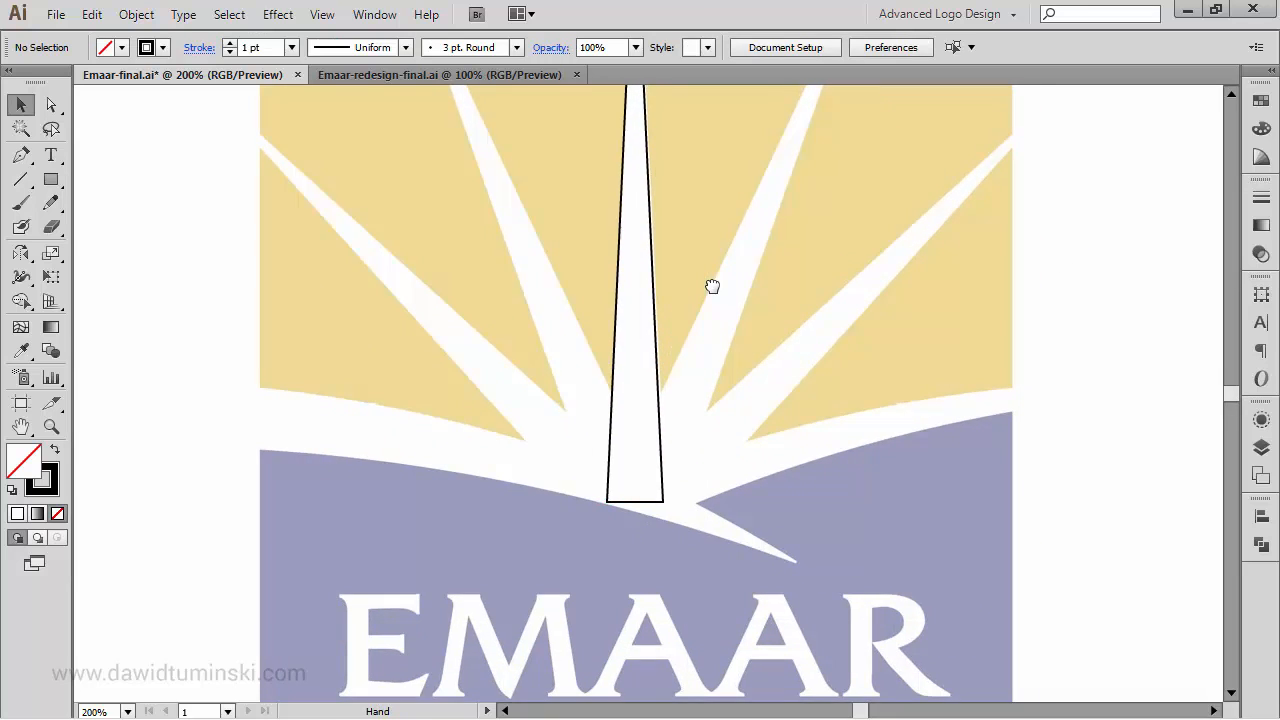
click(628, 503)
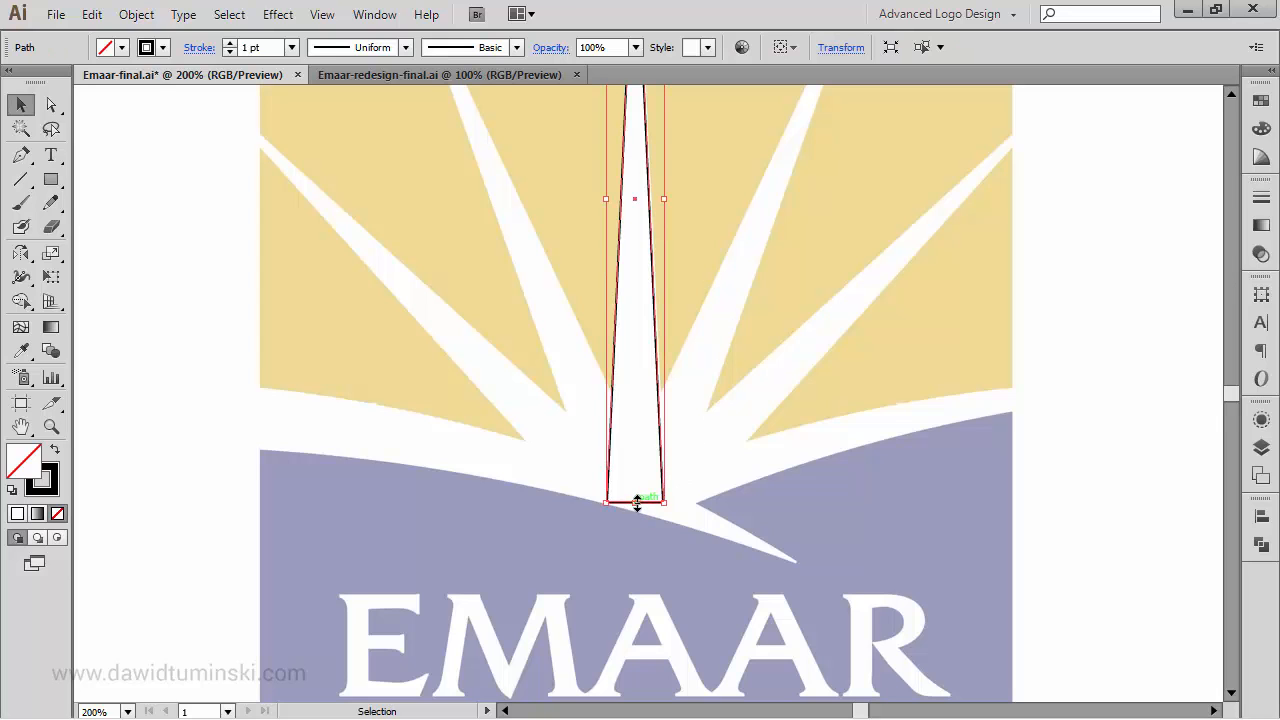
drag(634, 500, 638, 490)
click(1085, 284)
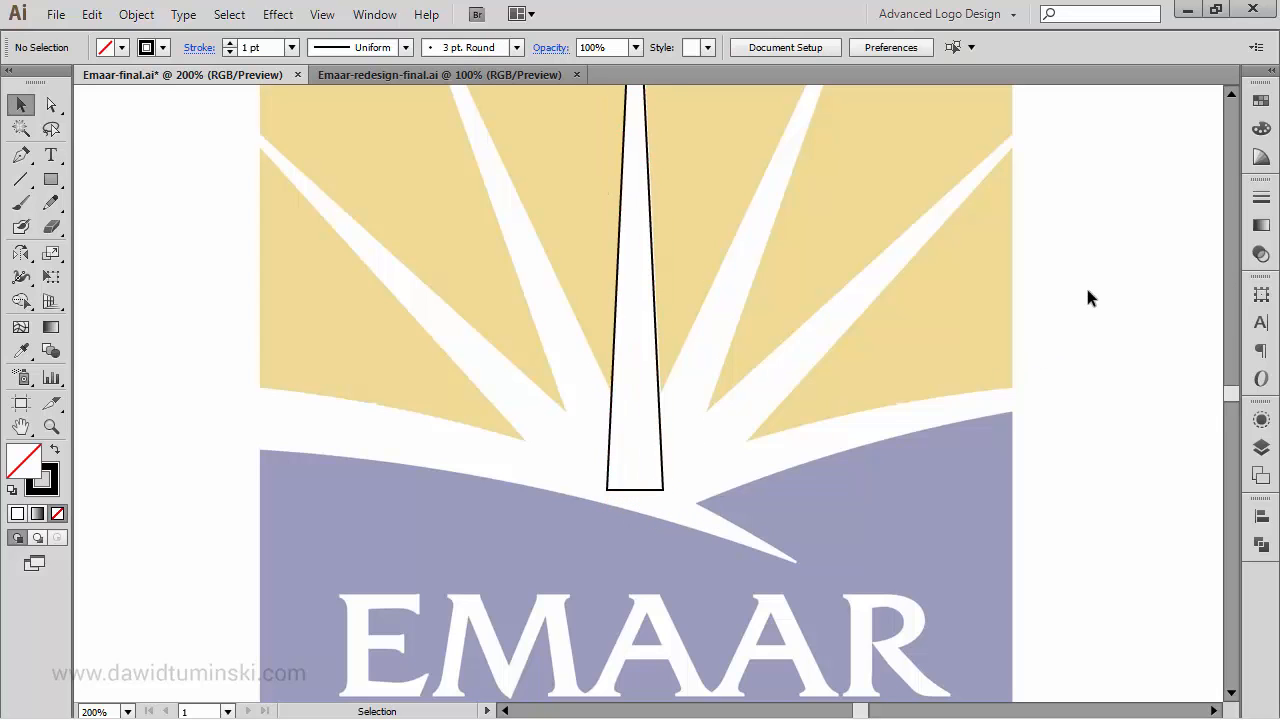
- Rotate a copy of the central ray about 22° counterclockwise around a point just below its base, and repeat the transformation for the outer left ray
key(space)
drag(1089, 206, 1043, 366)
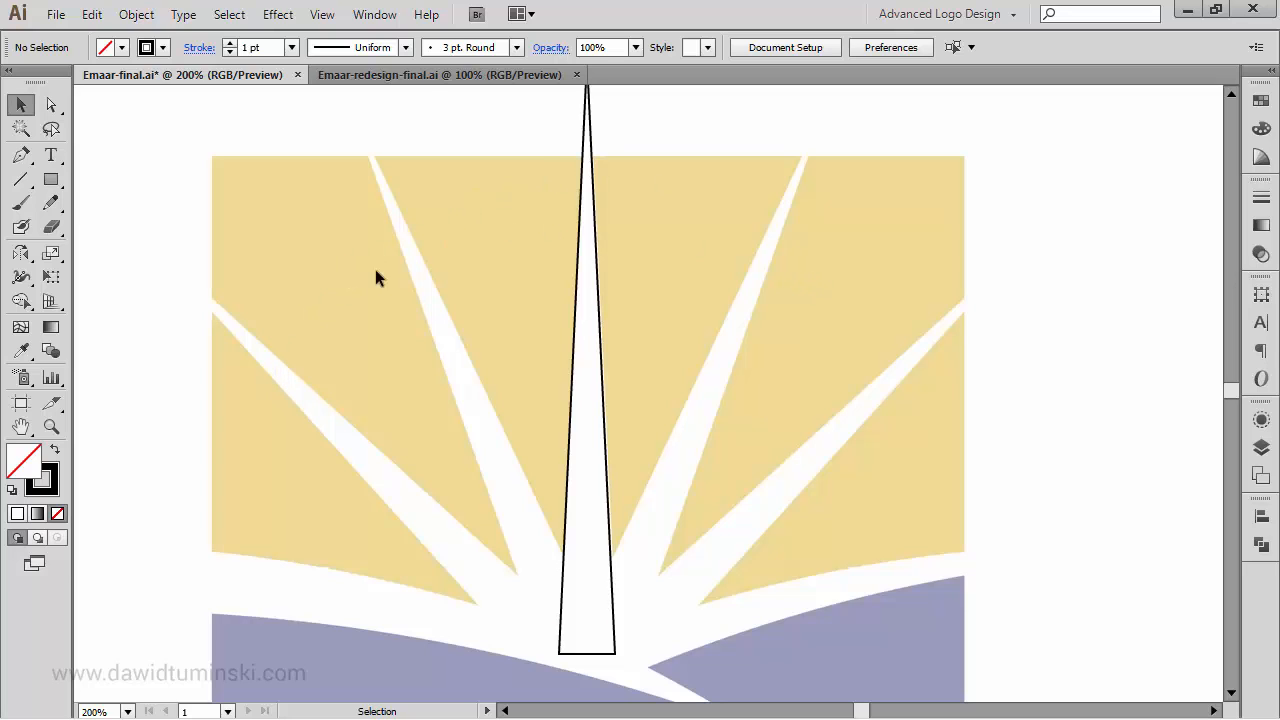
drag(509, 326, 517, 268)
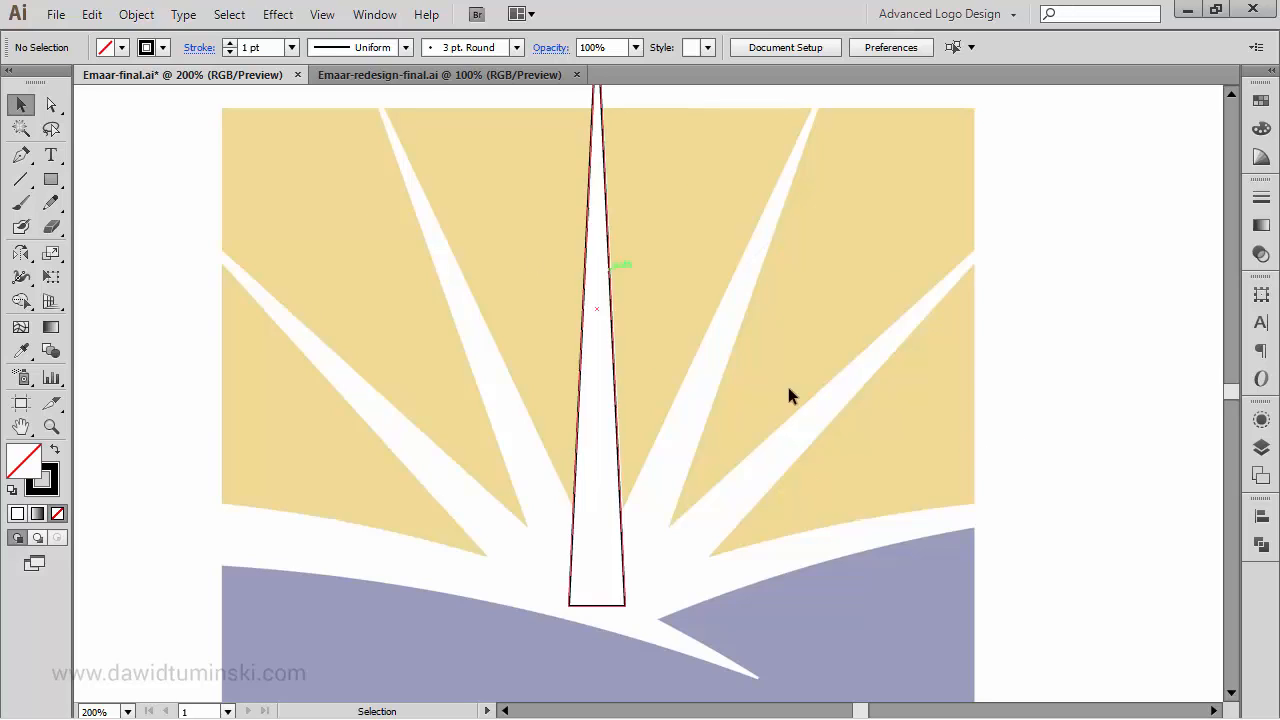
click(622, 472)
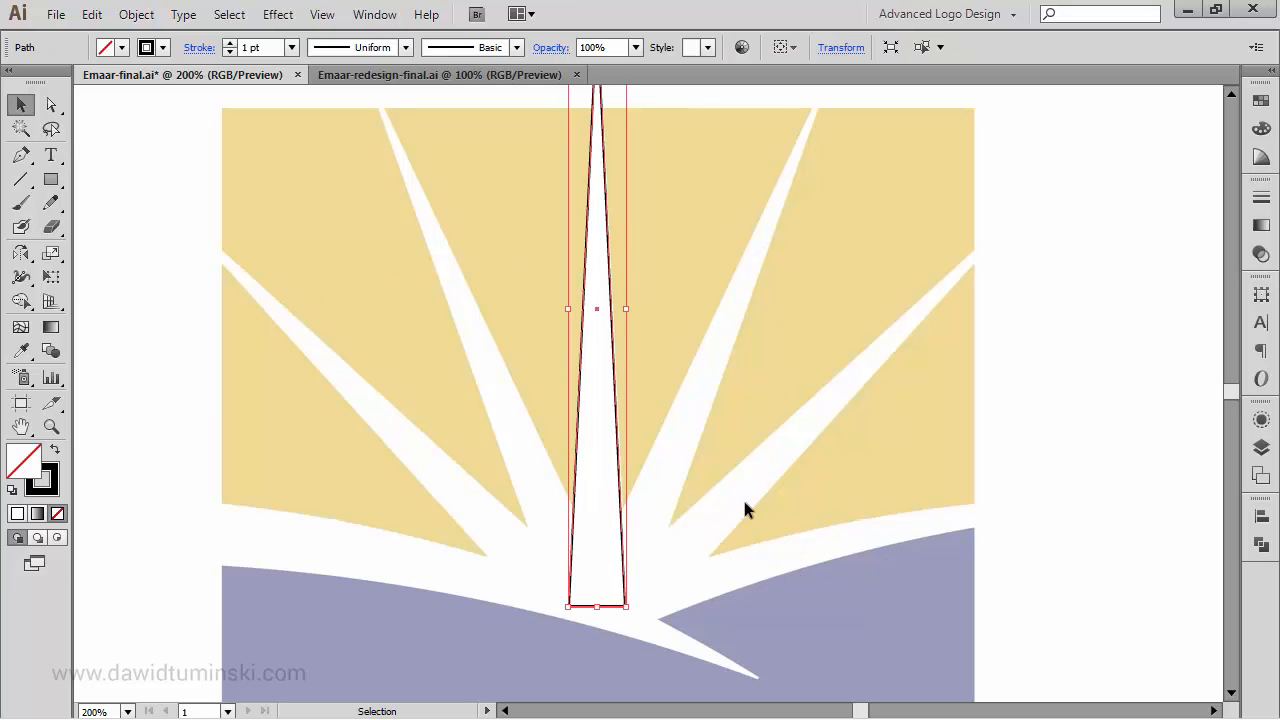
key(r)
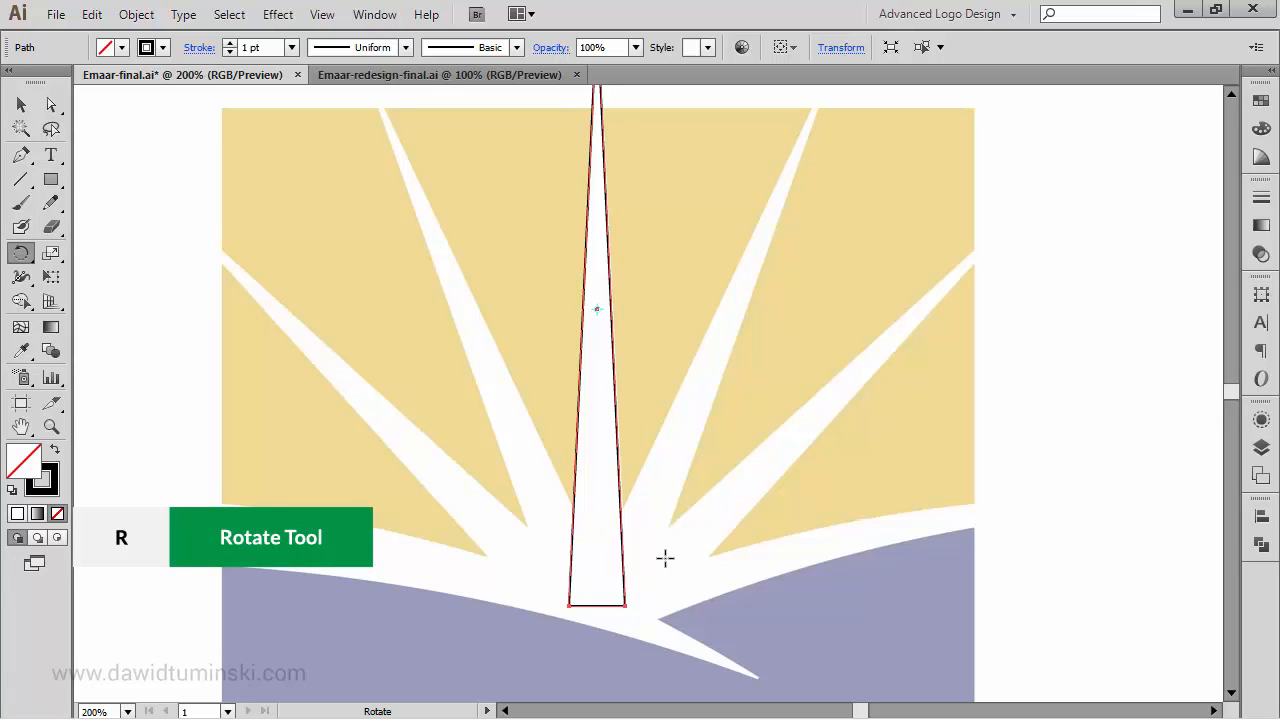
click(596, 630)
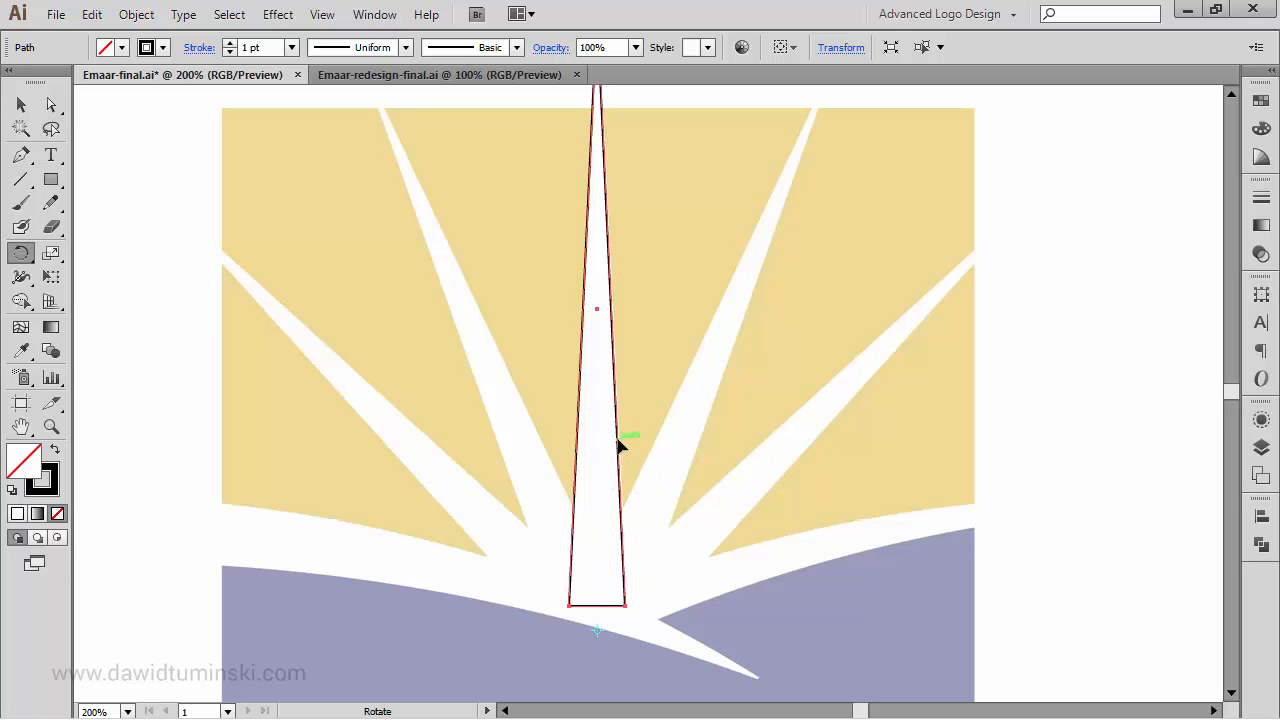
drag(617, 443, 541, 440)
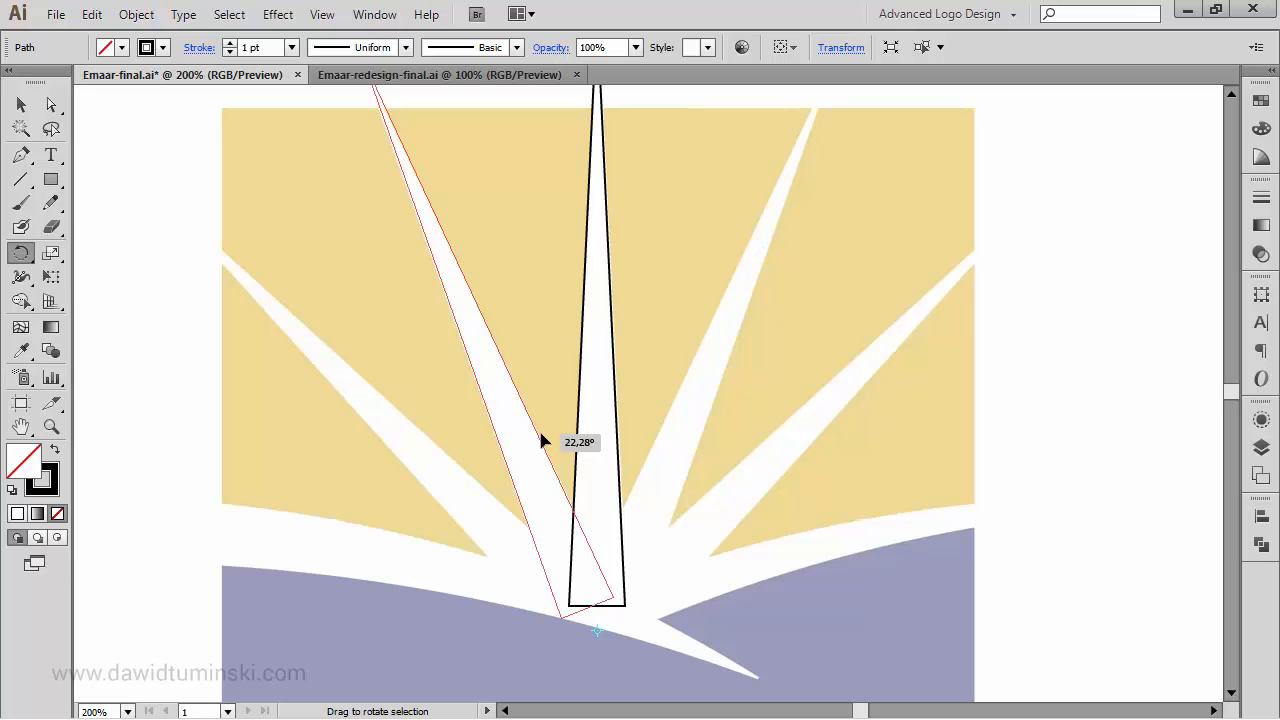
drag(541, 441, 542, 441)
key(alt)
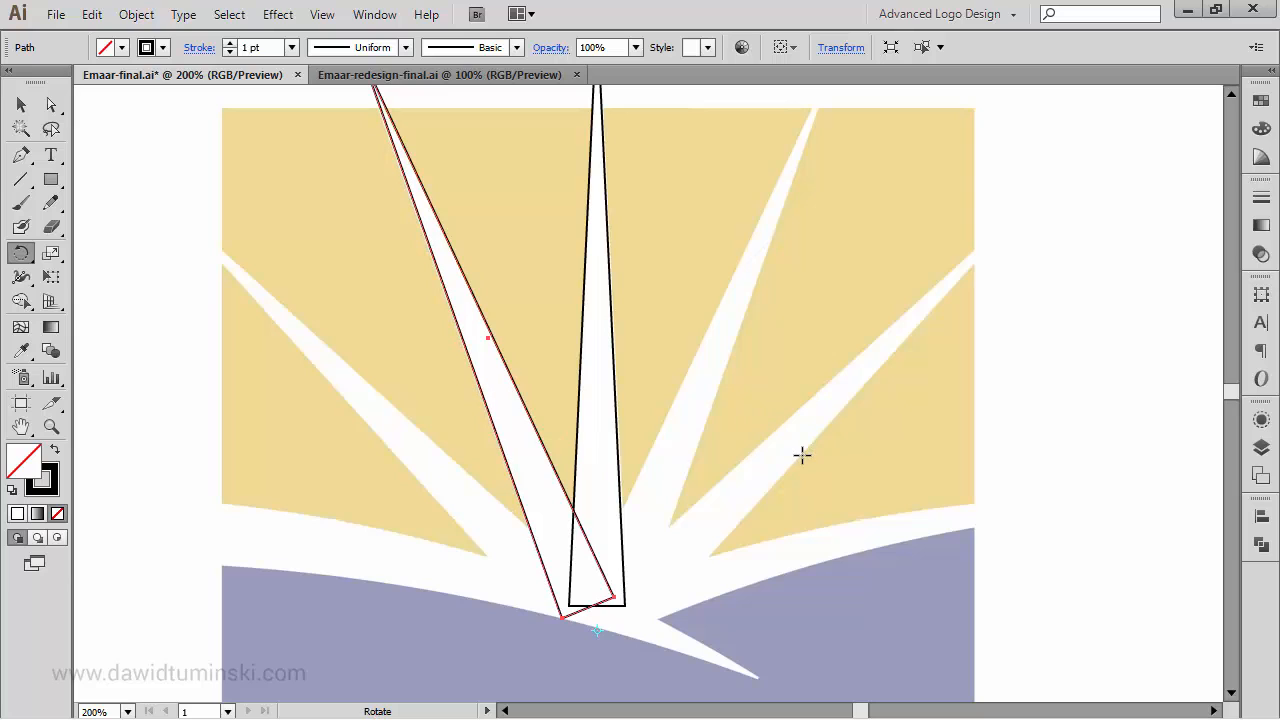
key(ctrl+d)
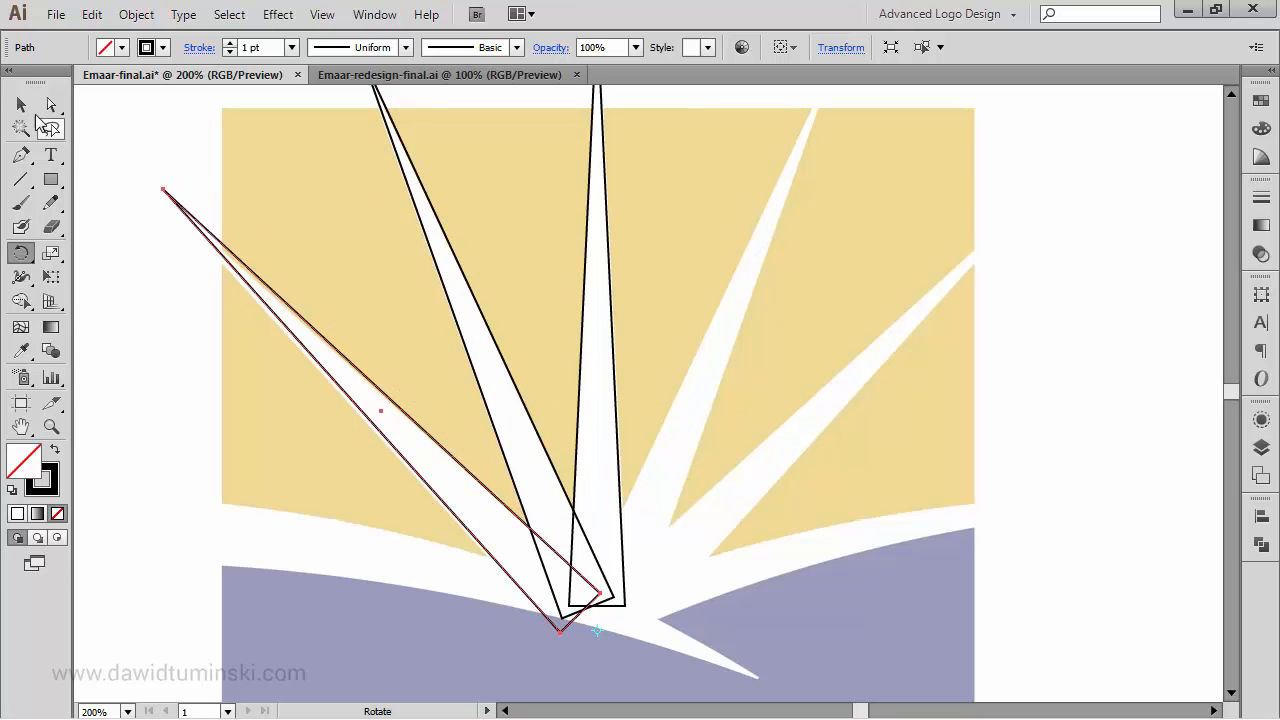
- Select all three rays, undo both rotated copies, and deselect the central ray
key(v)
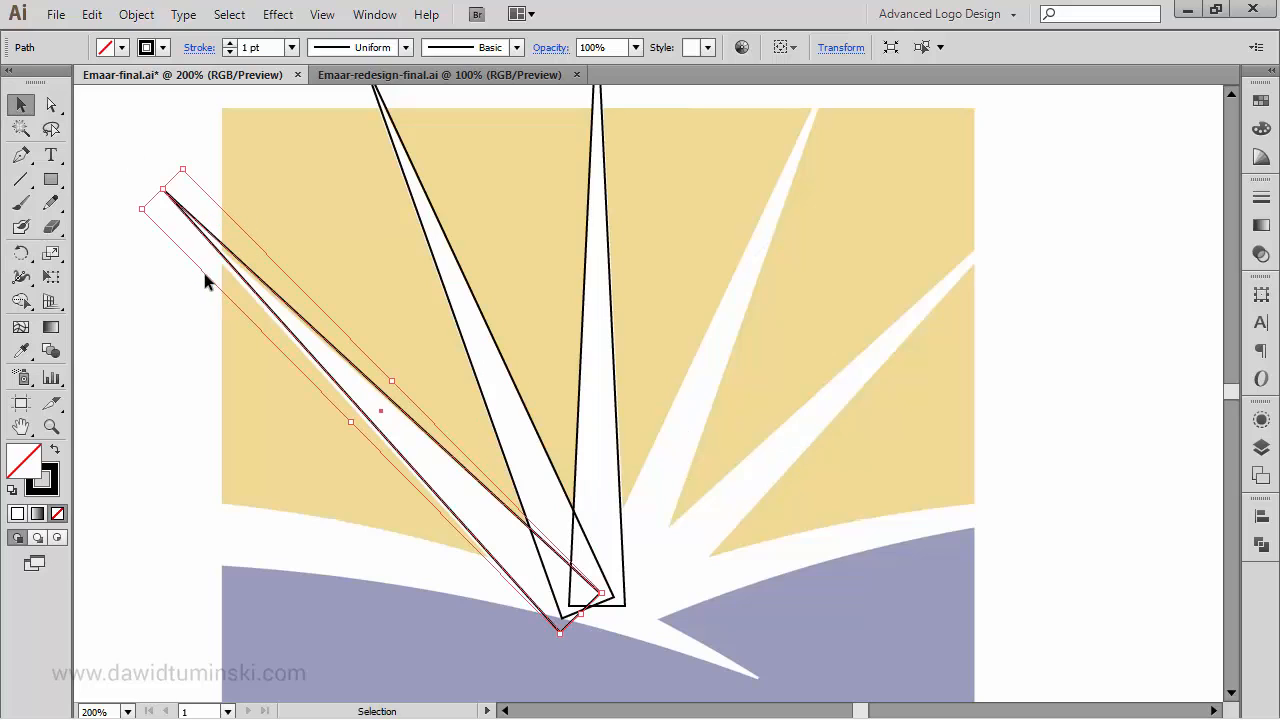
shift+click(470, 289)
shift+click(615, 304)
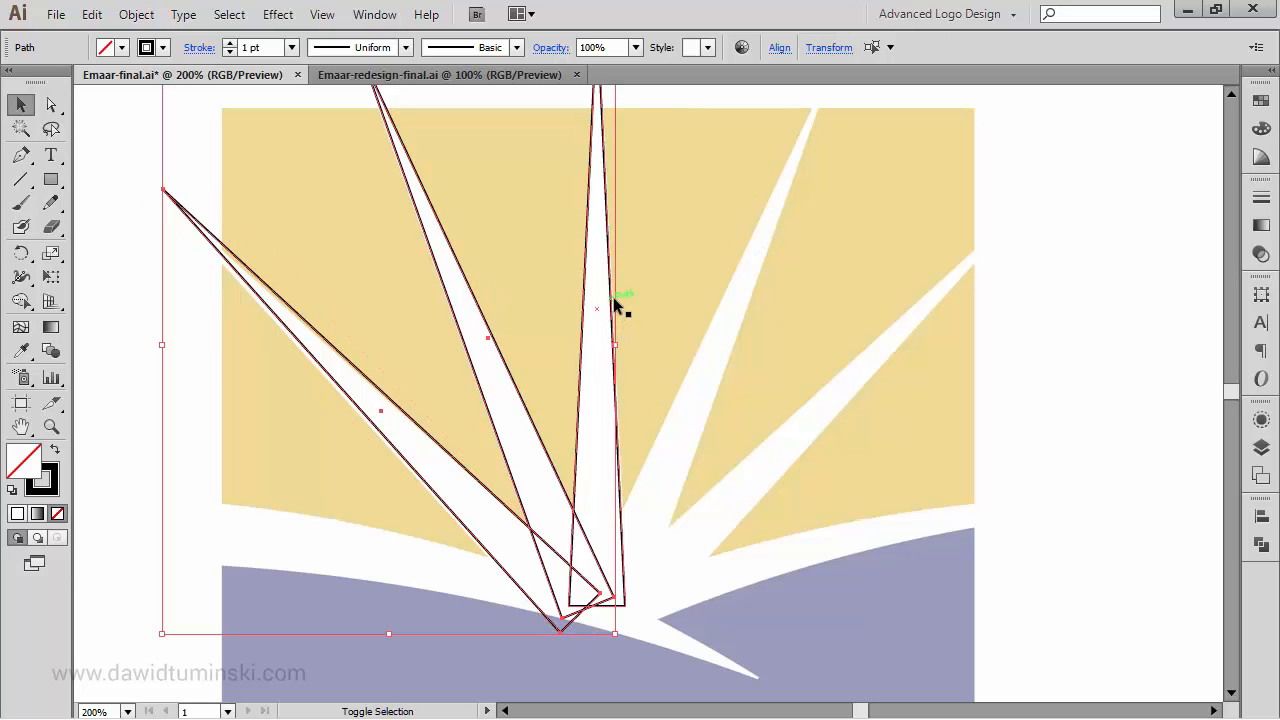
key(ctrl+z)
key(ctrl+z)
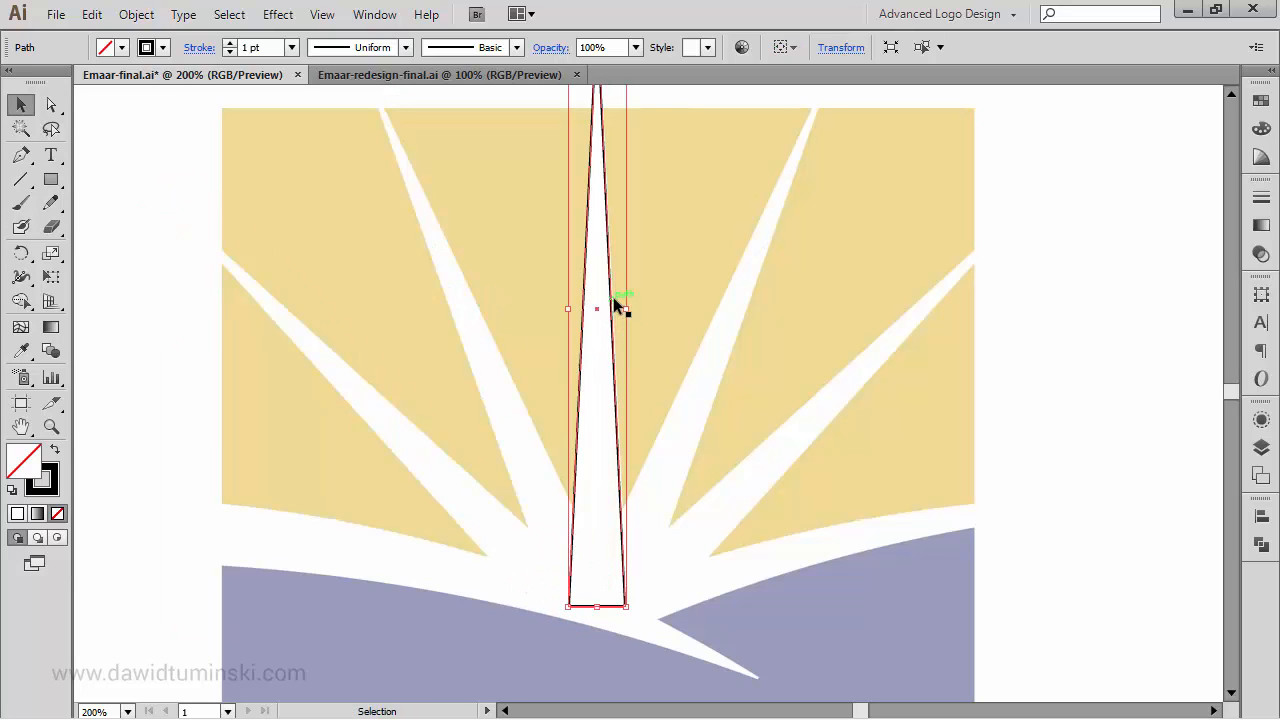
click(1021, 326)
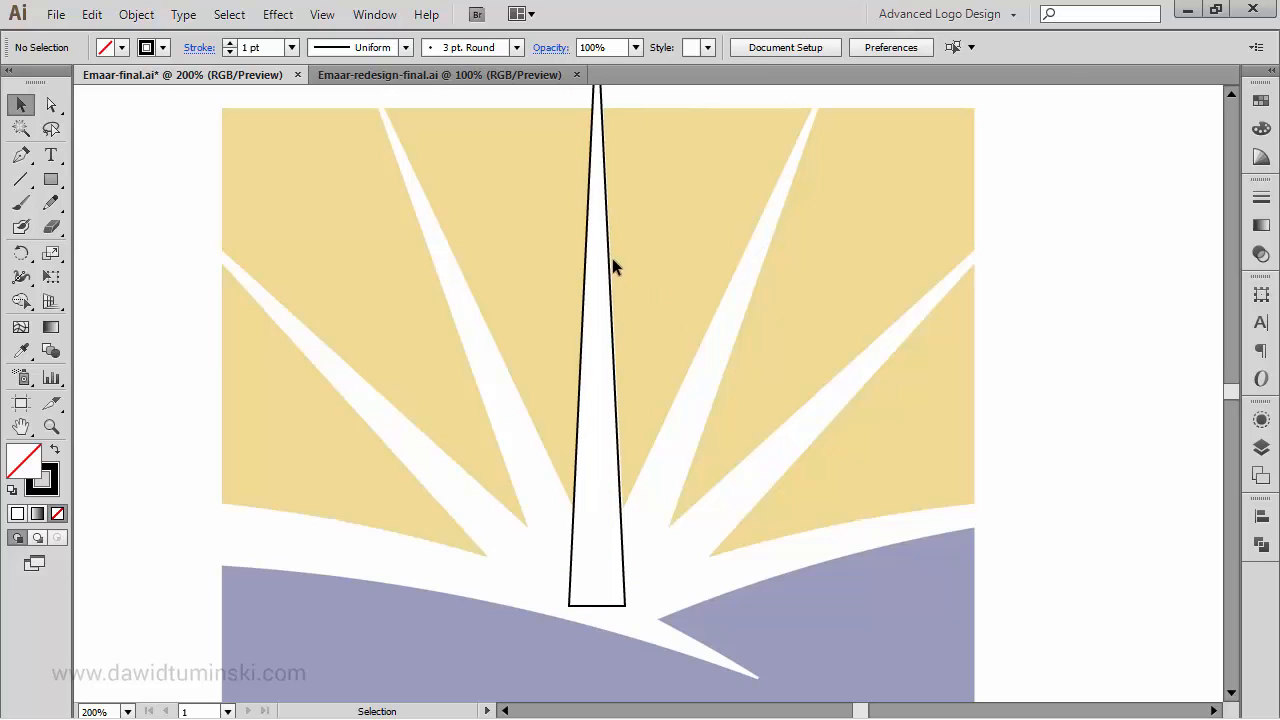
- Rotate a copy of the central ray onto the adjacent left ray around a point below its base, then undo the copy and deselect
click(606, 264)
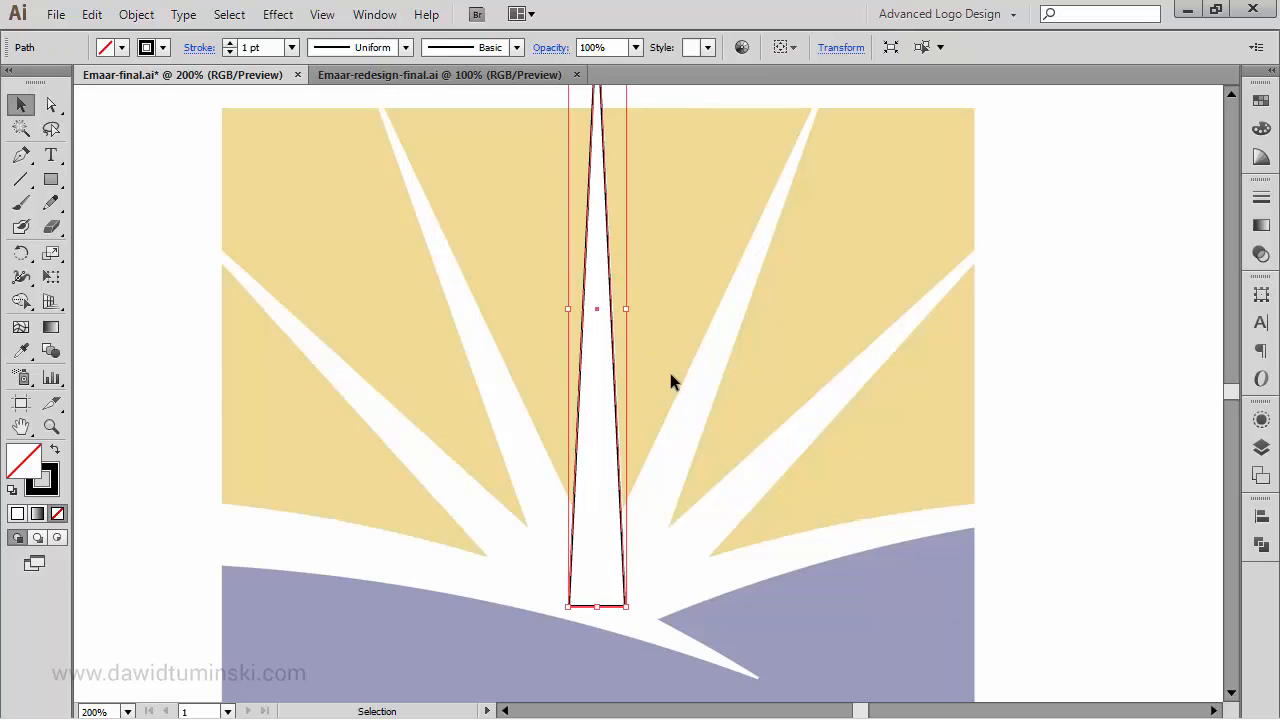
key(r)
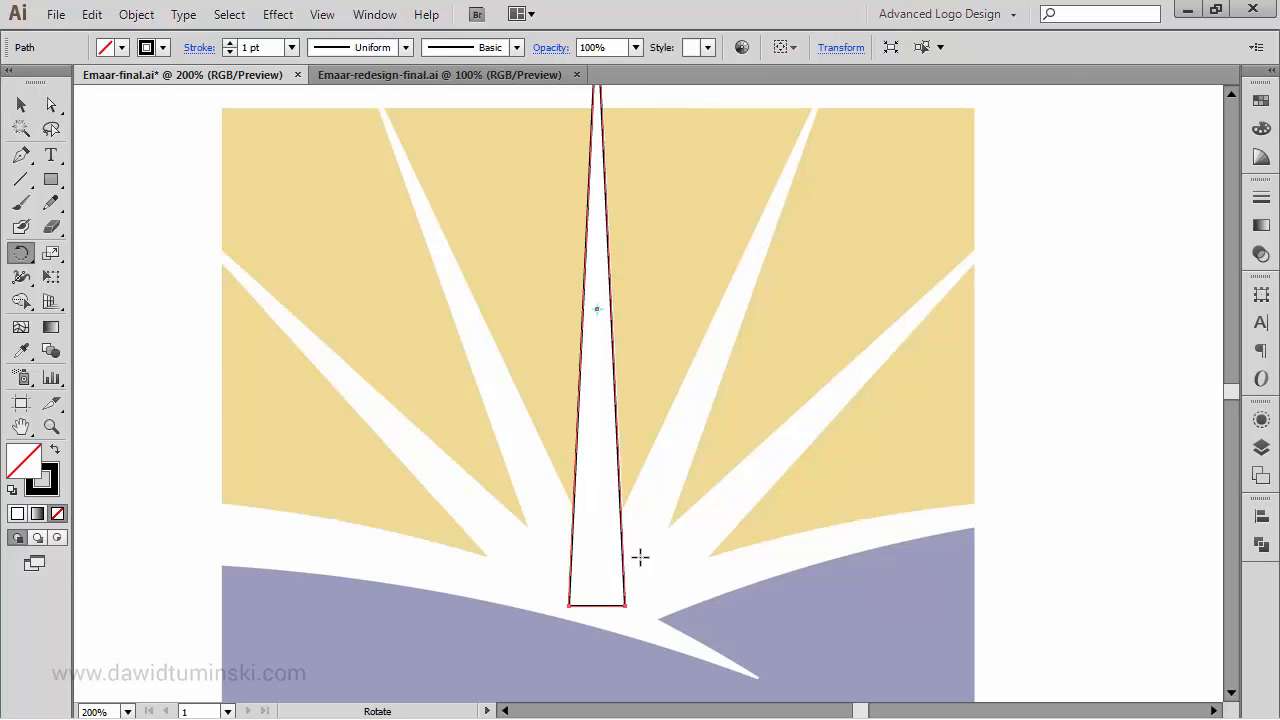
click(596, 629)
drag(618, 442, 539, 433)
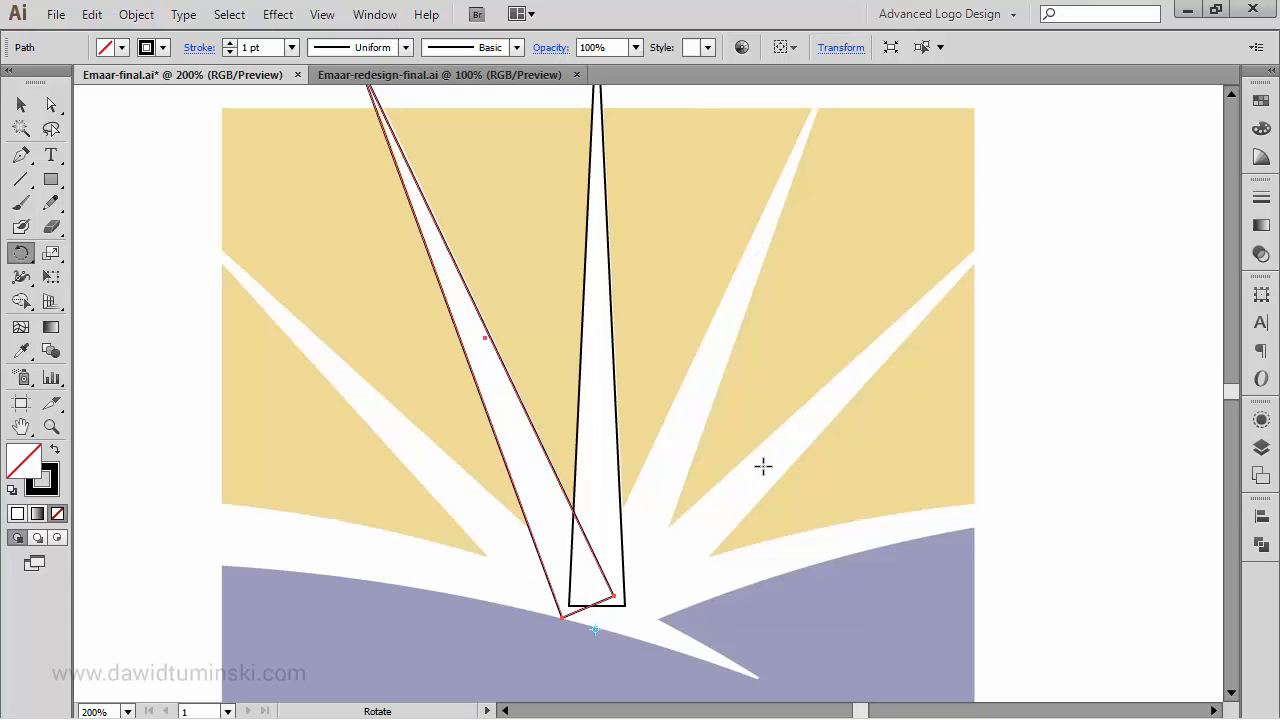
key(ctrl+z)
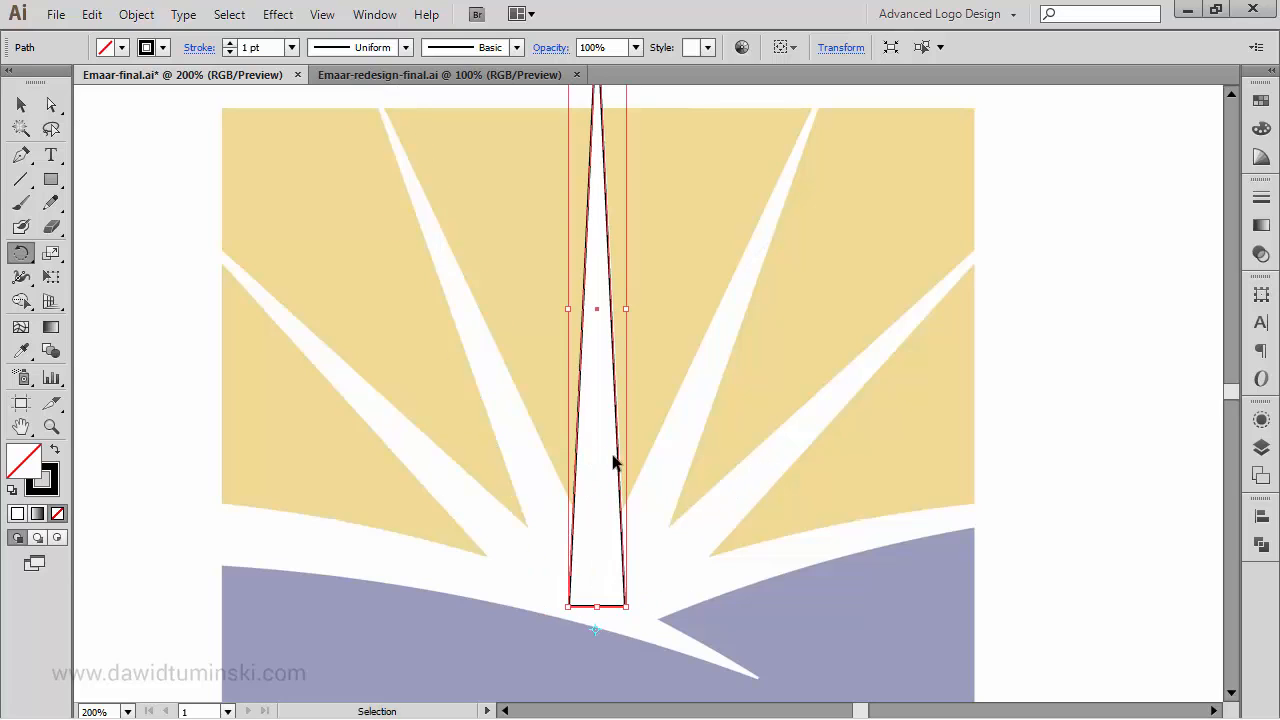
key(ctrl+shift+a)
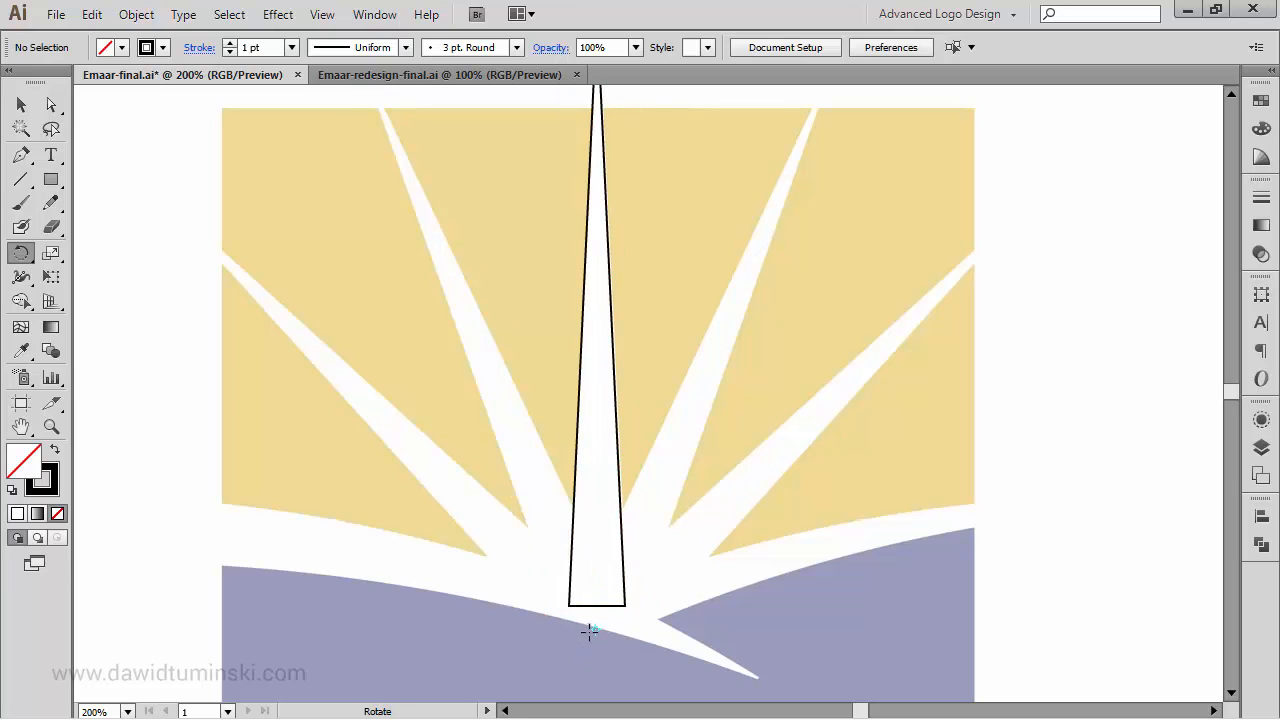
- Rotate a copy of the central ray around a point just below its base onto the adjacent left ray, and repeat the transformation for the outer left ray
ctrl+click(598, 606)
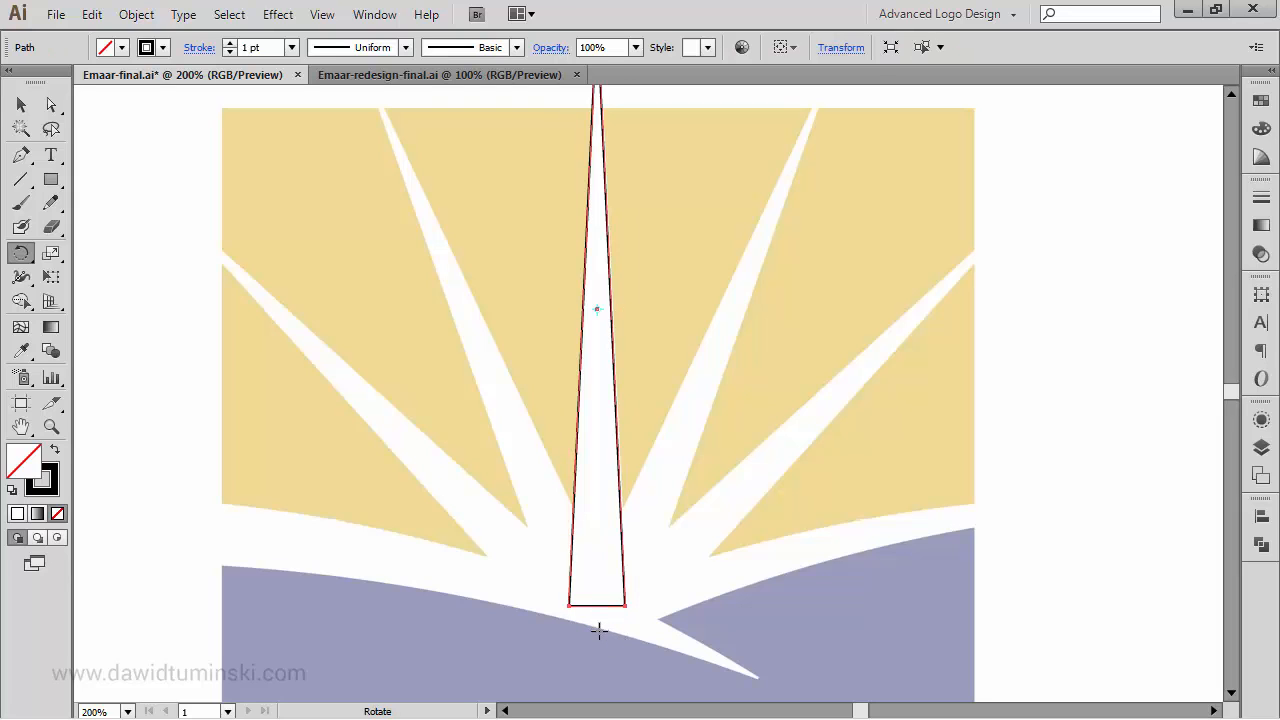
click(598, 631)
drag(620, 532, 546, 351)
key(ctrl+d)
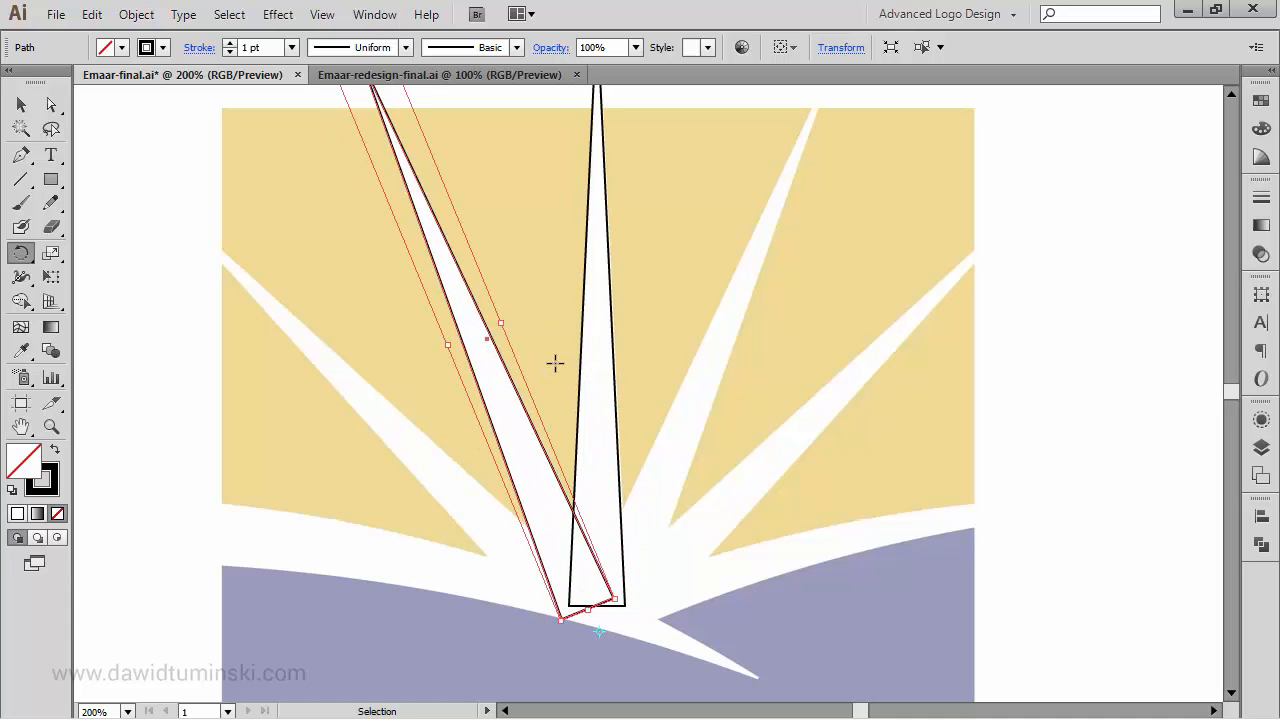
- Select the two left rays and the central ray, reflect a copy of them across a vertical axis through the central ray's center, and deselect
click(21, 104)
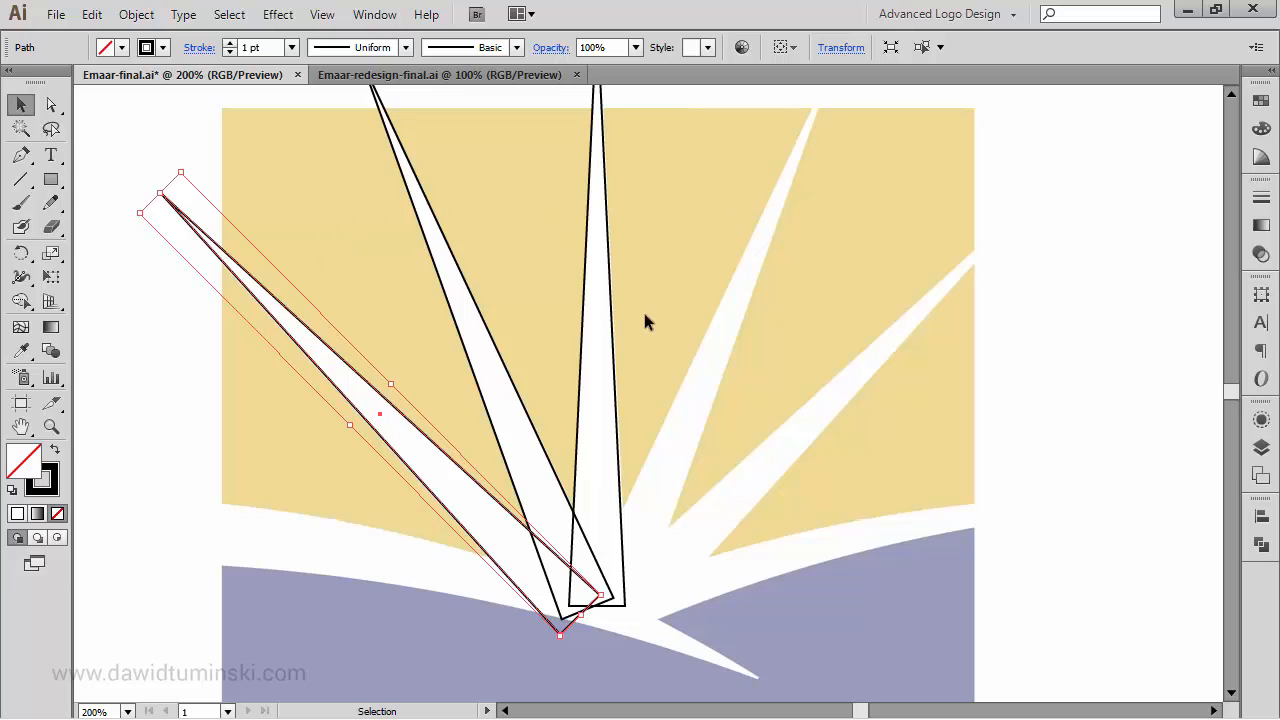
click(451, 251)
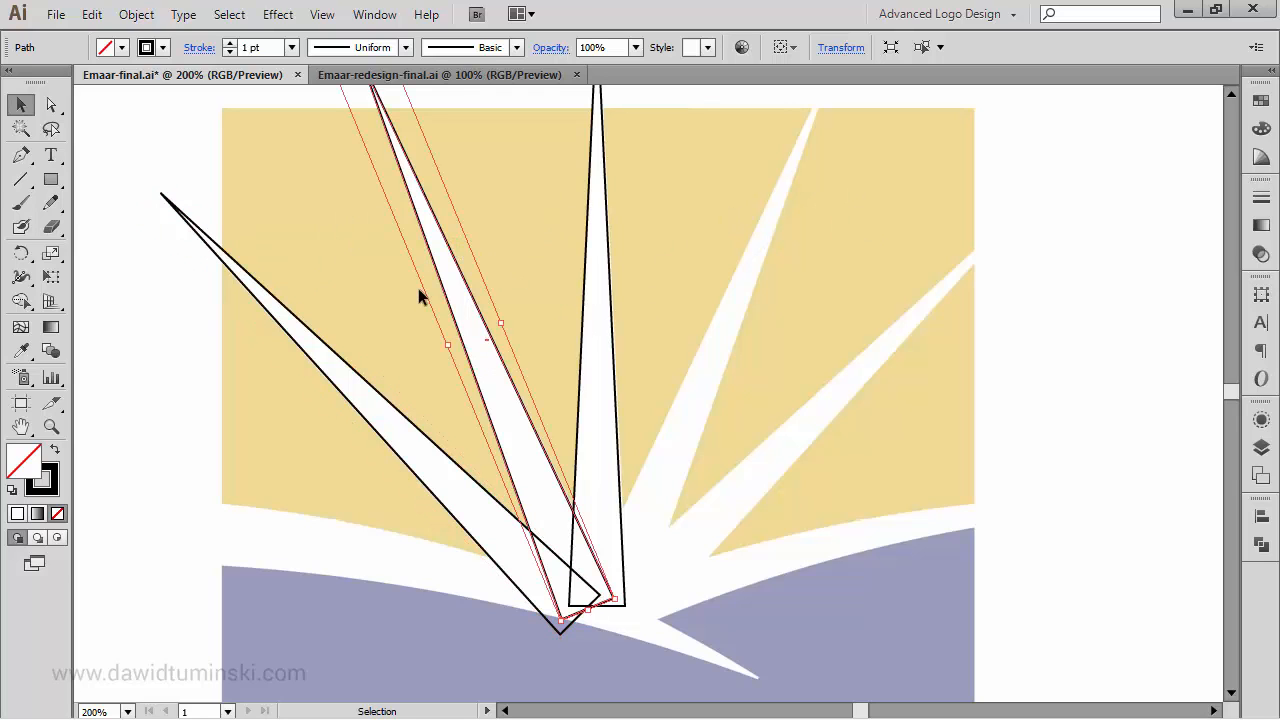
shift+click(300, 318)
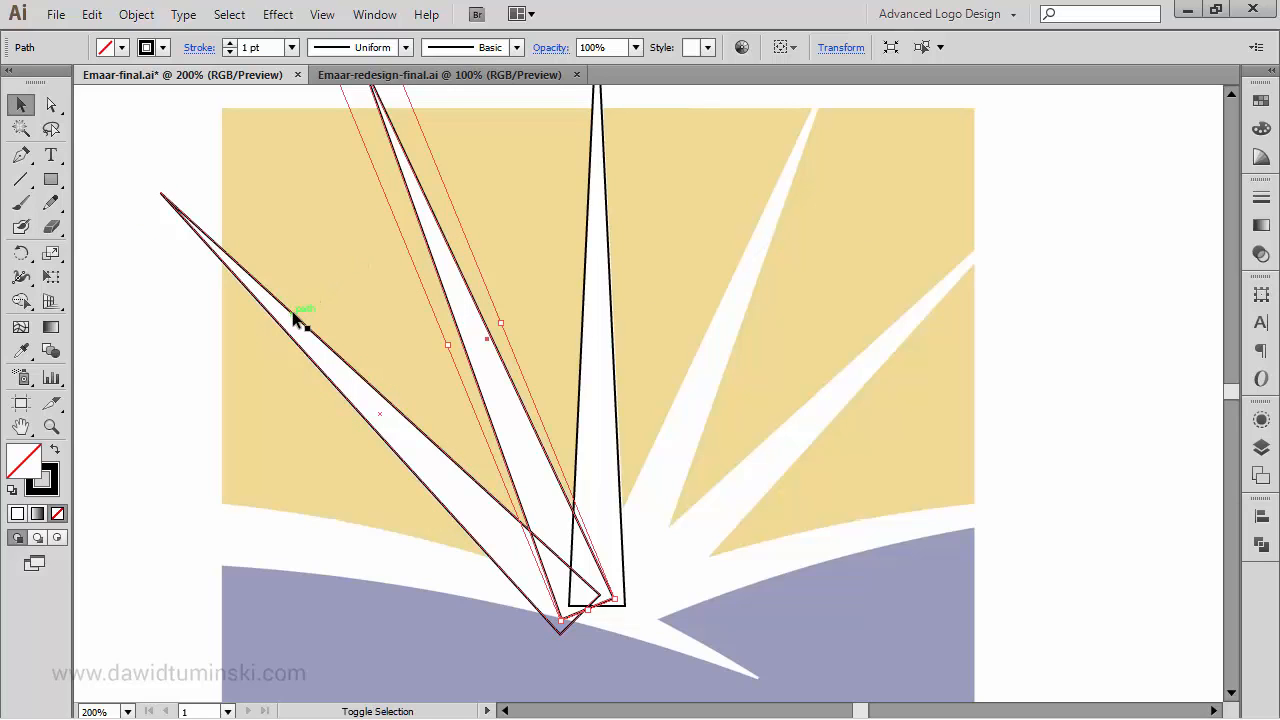
shift+click(586, 329)
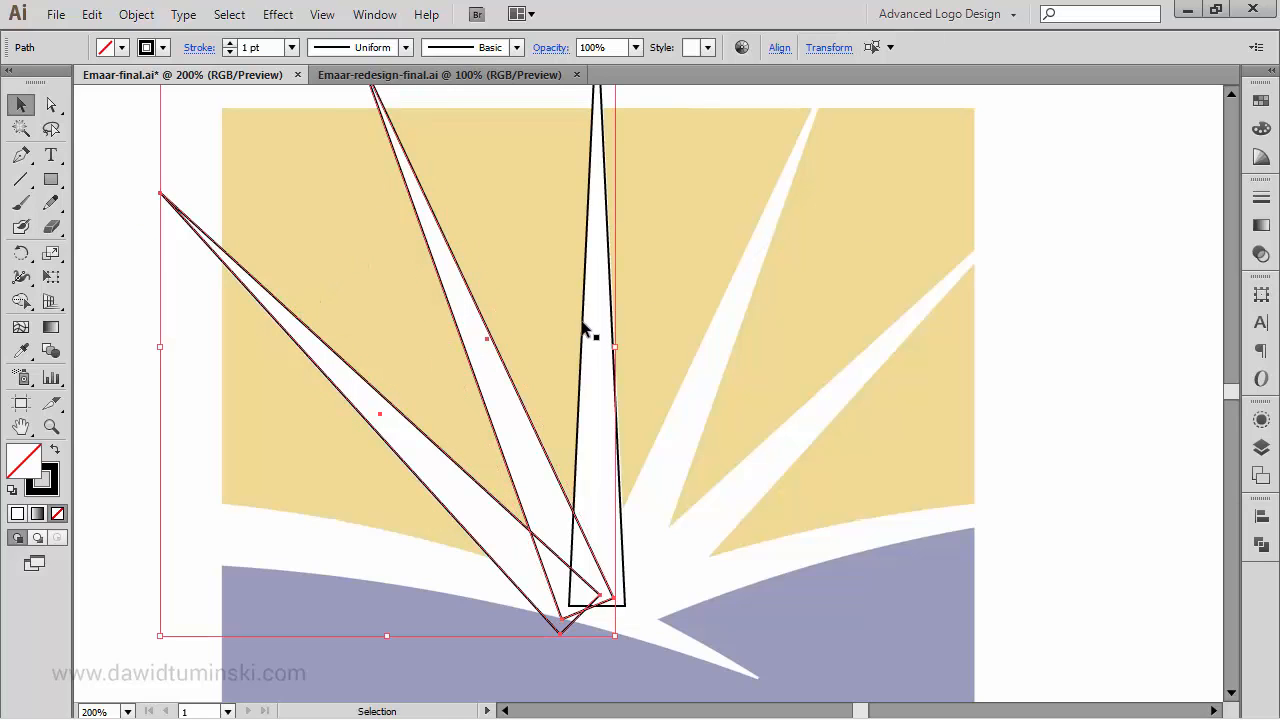
shift+click(610, 252)
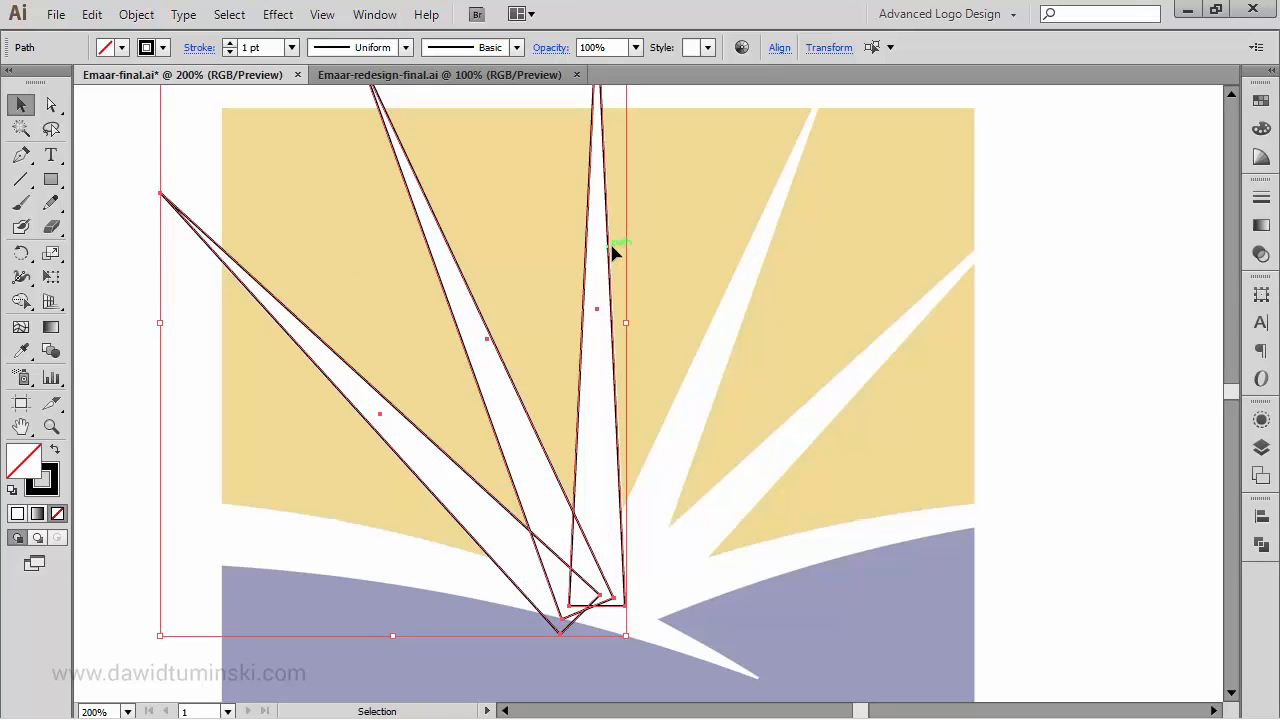
key(o)
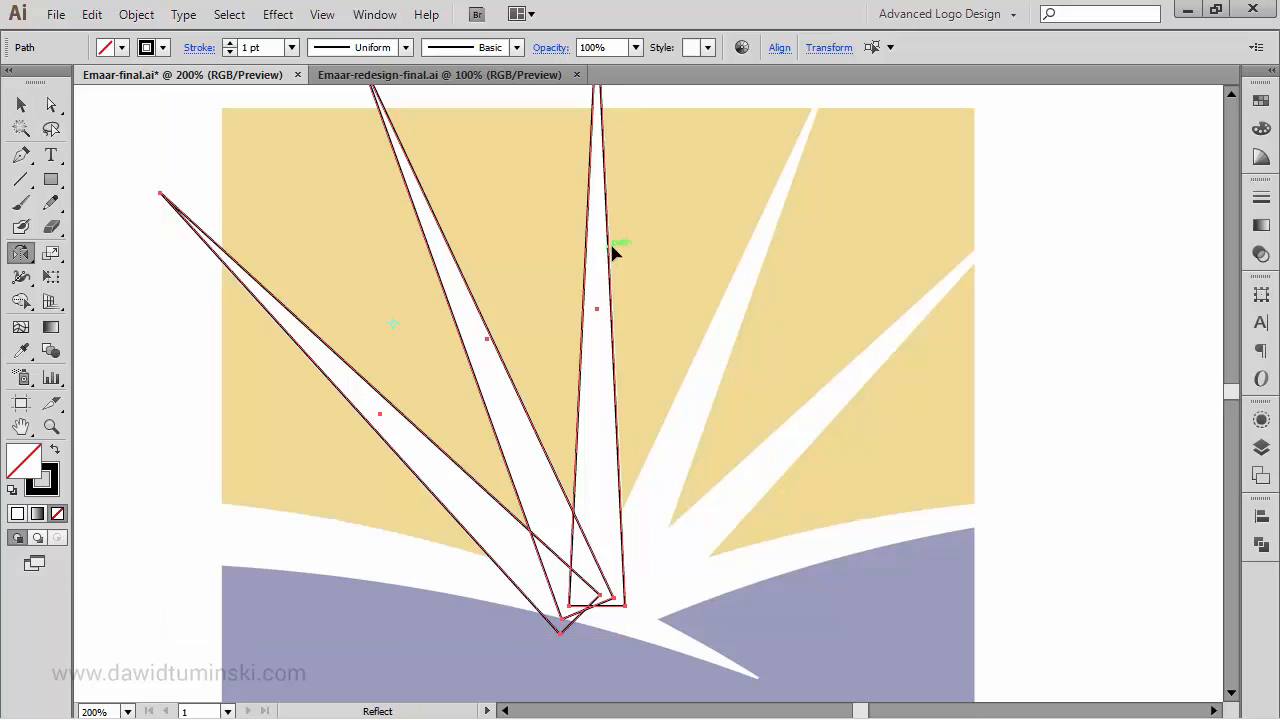
alt+click(598, 305)
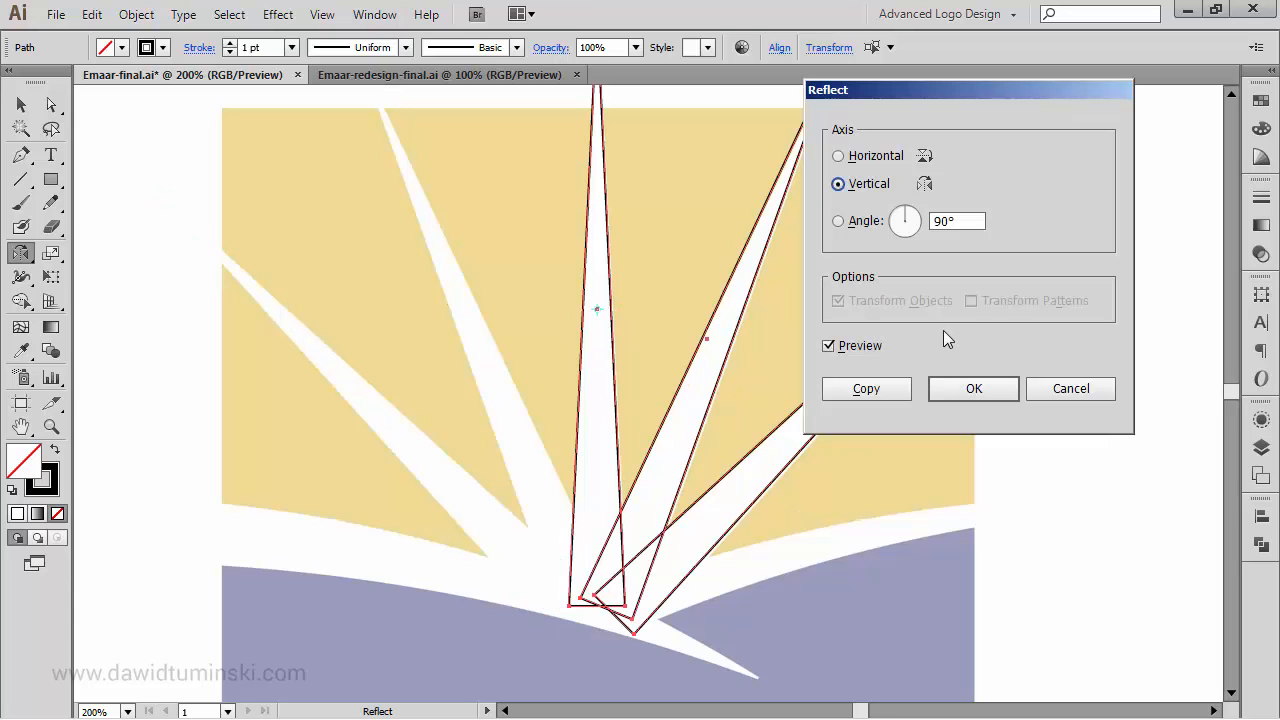
click(897, 394)
ctrl+click(1074, 330)
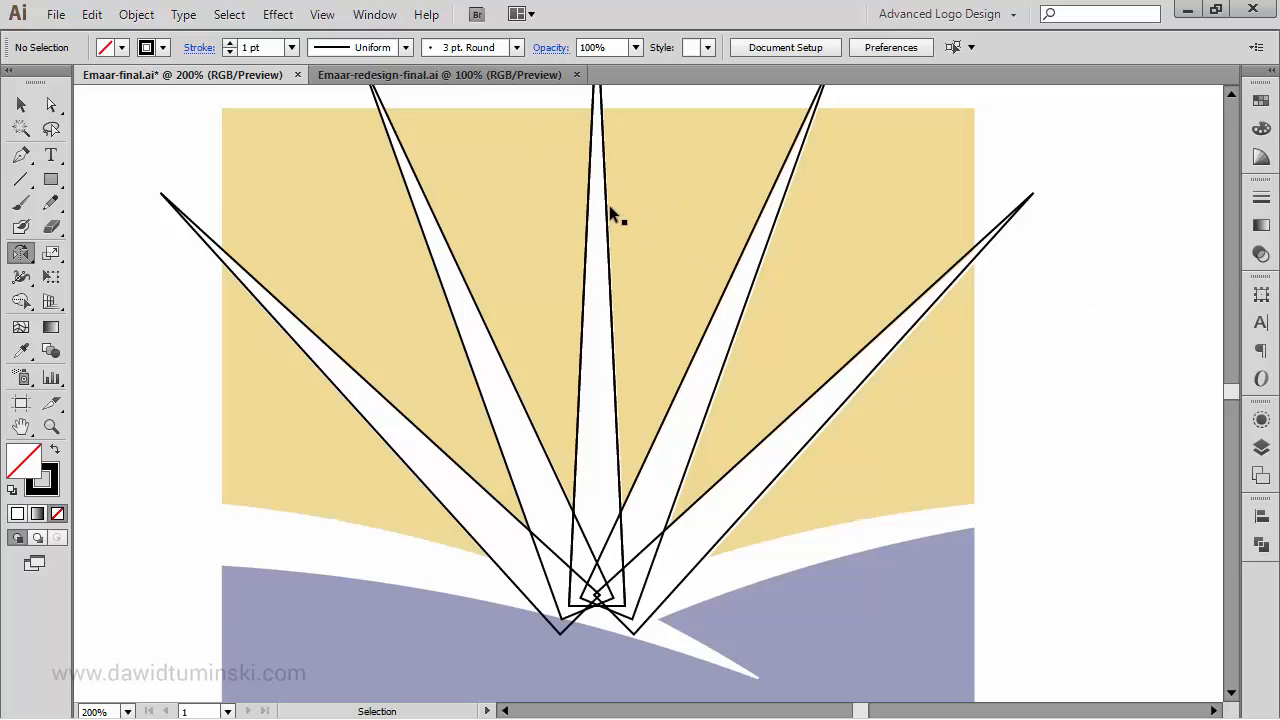
- Pull the duplicate central ray off the original and delete it
drag(609, 205, 669, 198)
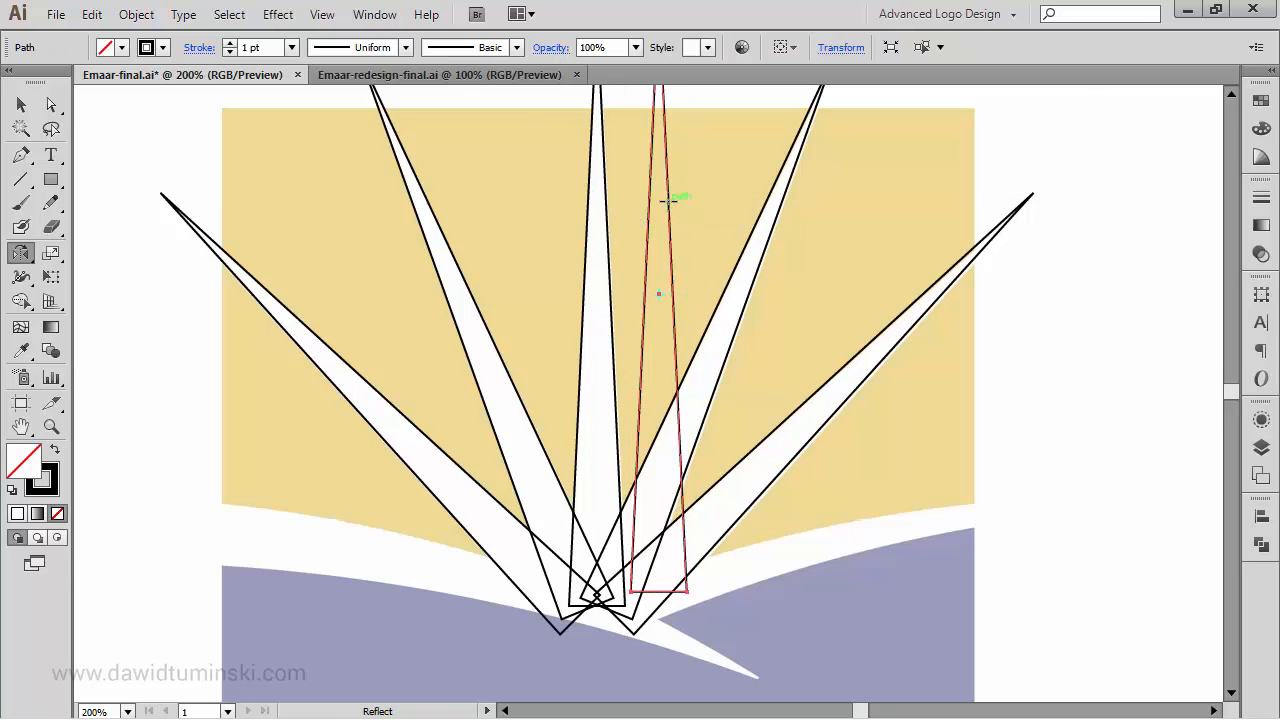
key(Delete)
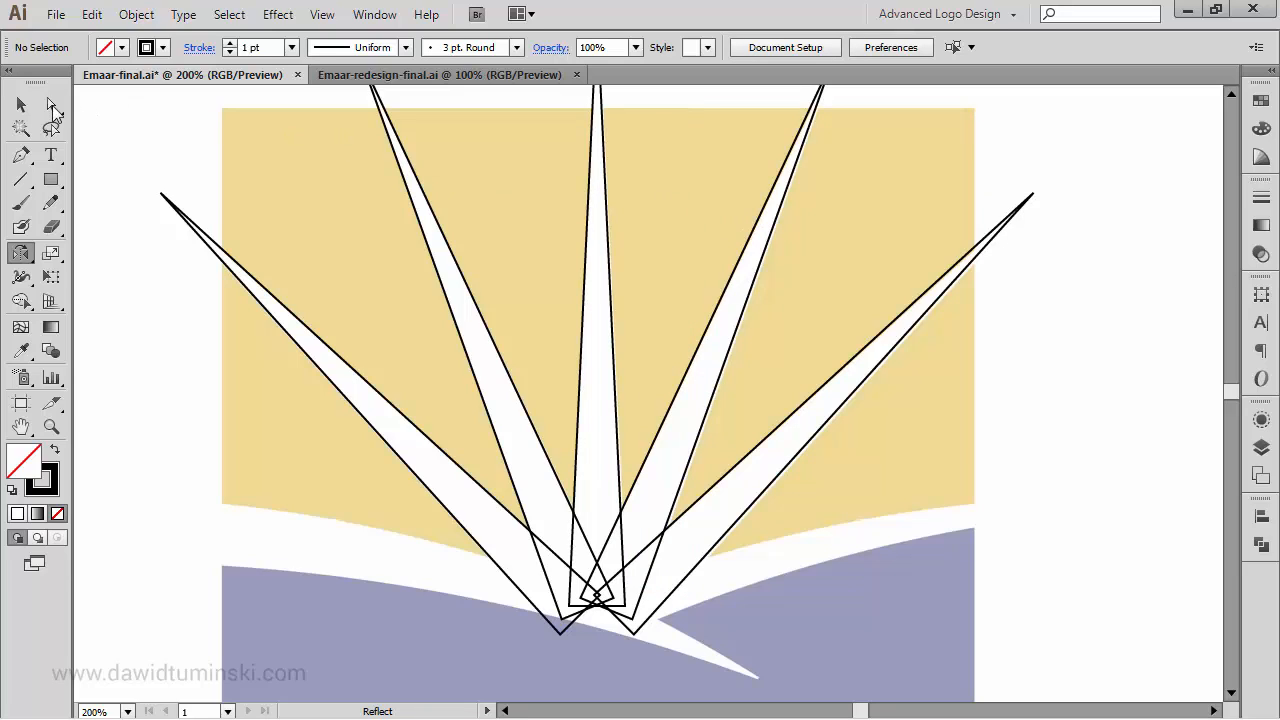
click(14, 107)
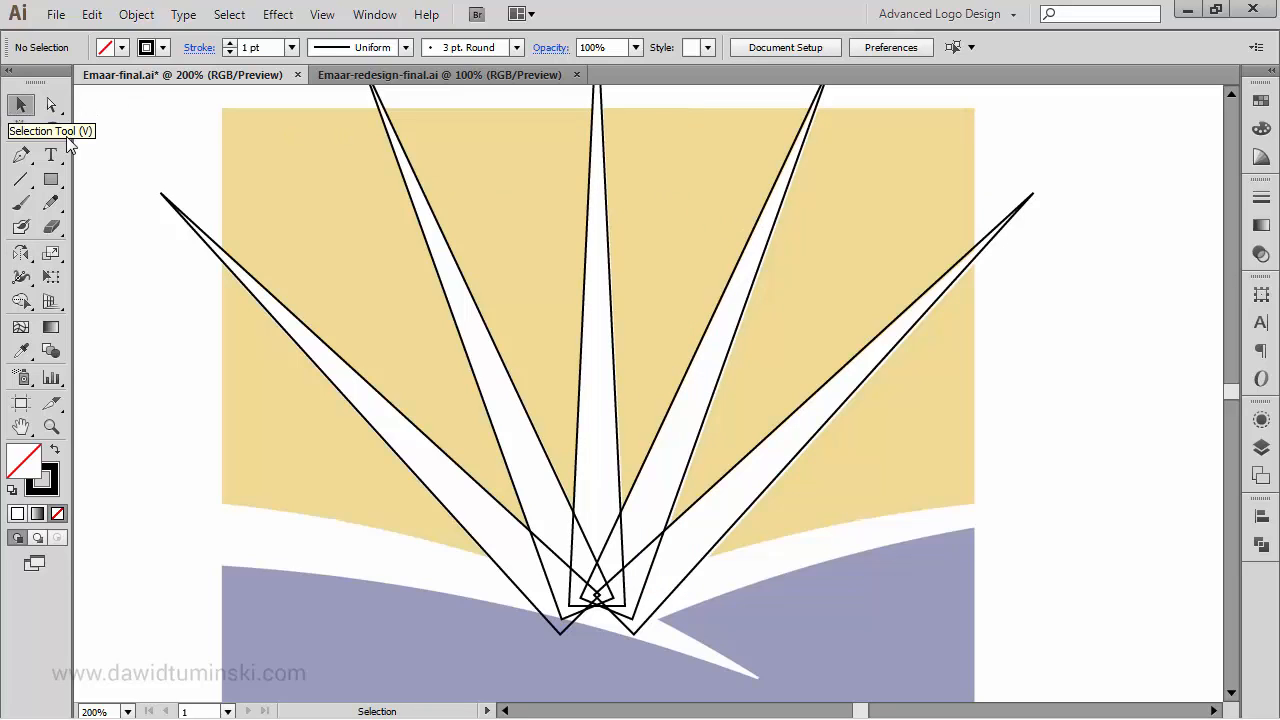